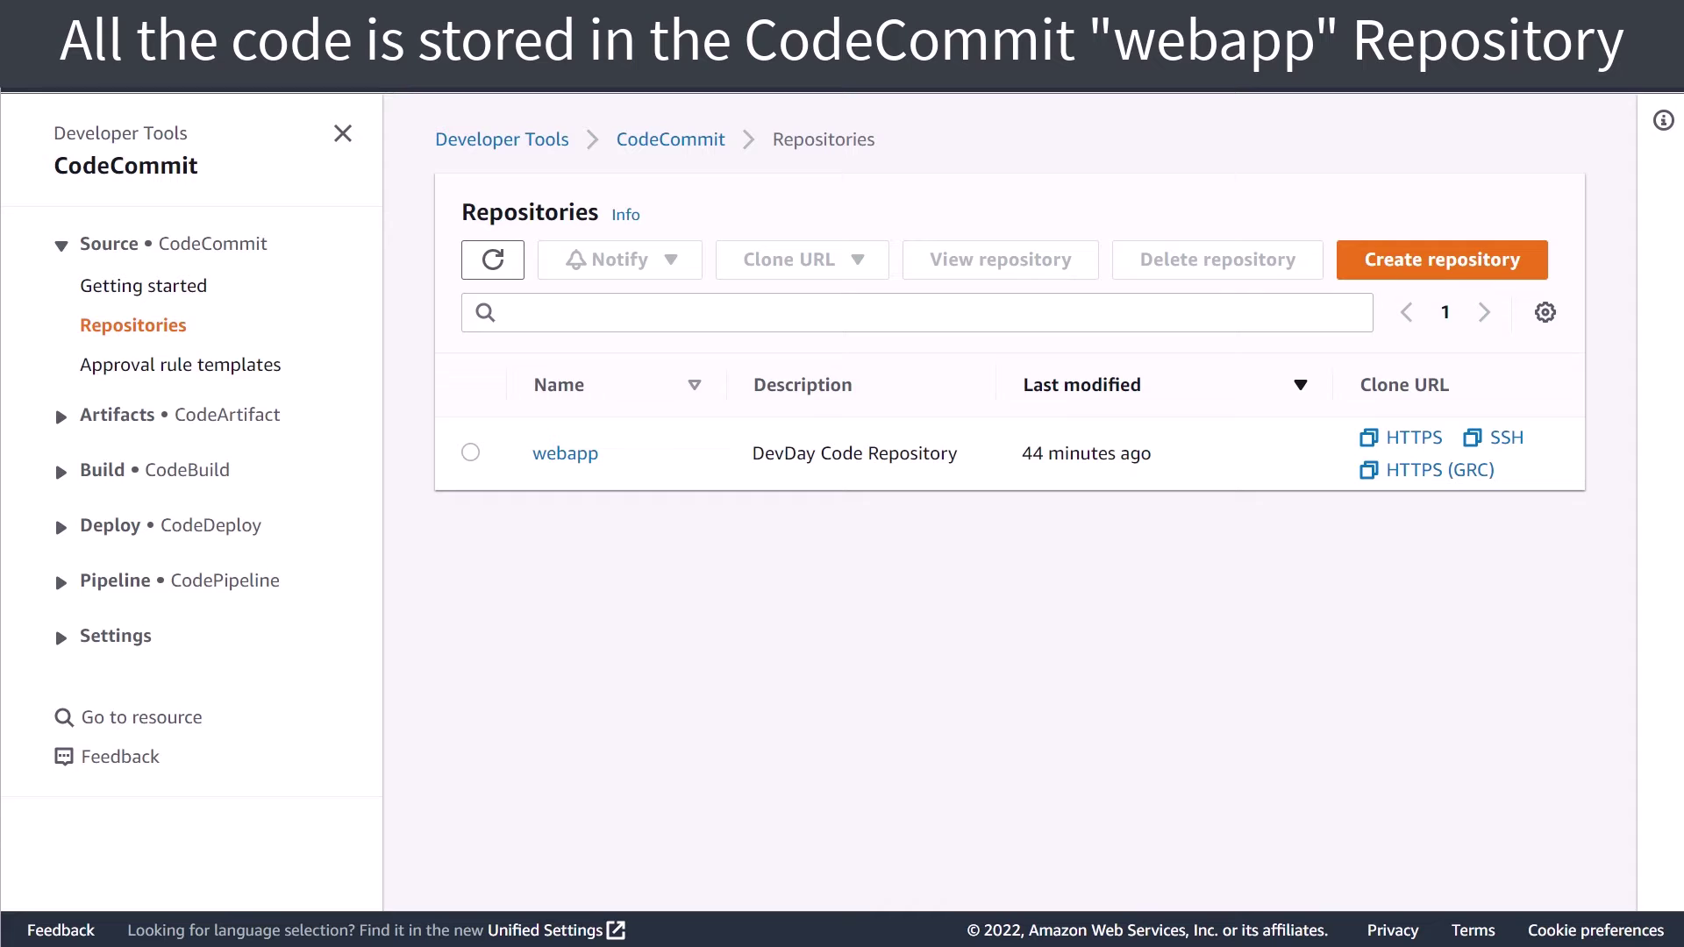
# - Open the webapp repository from the CodeCommit Repositories list
pyautogui.click(577, 459)
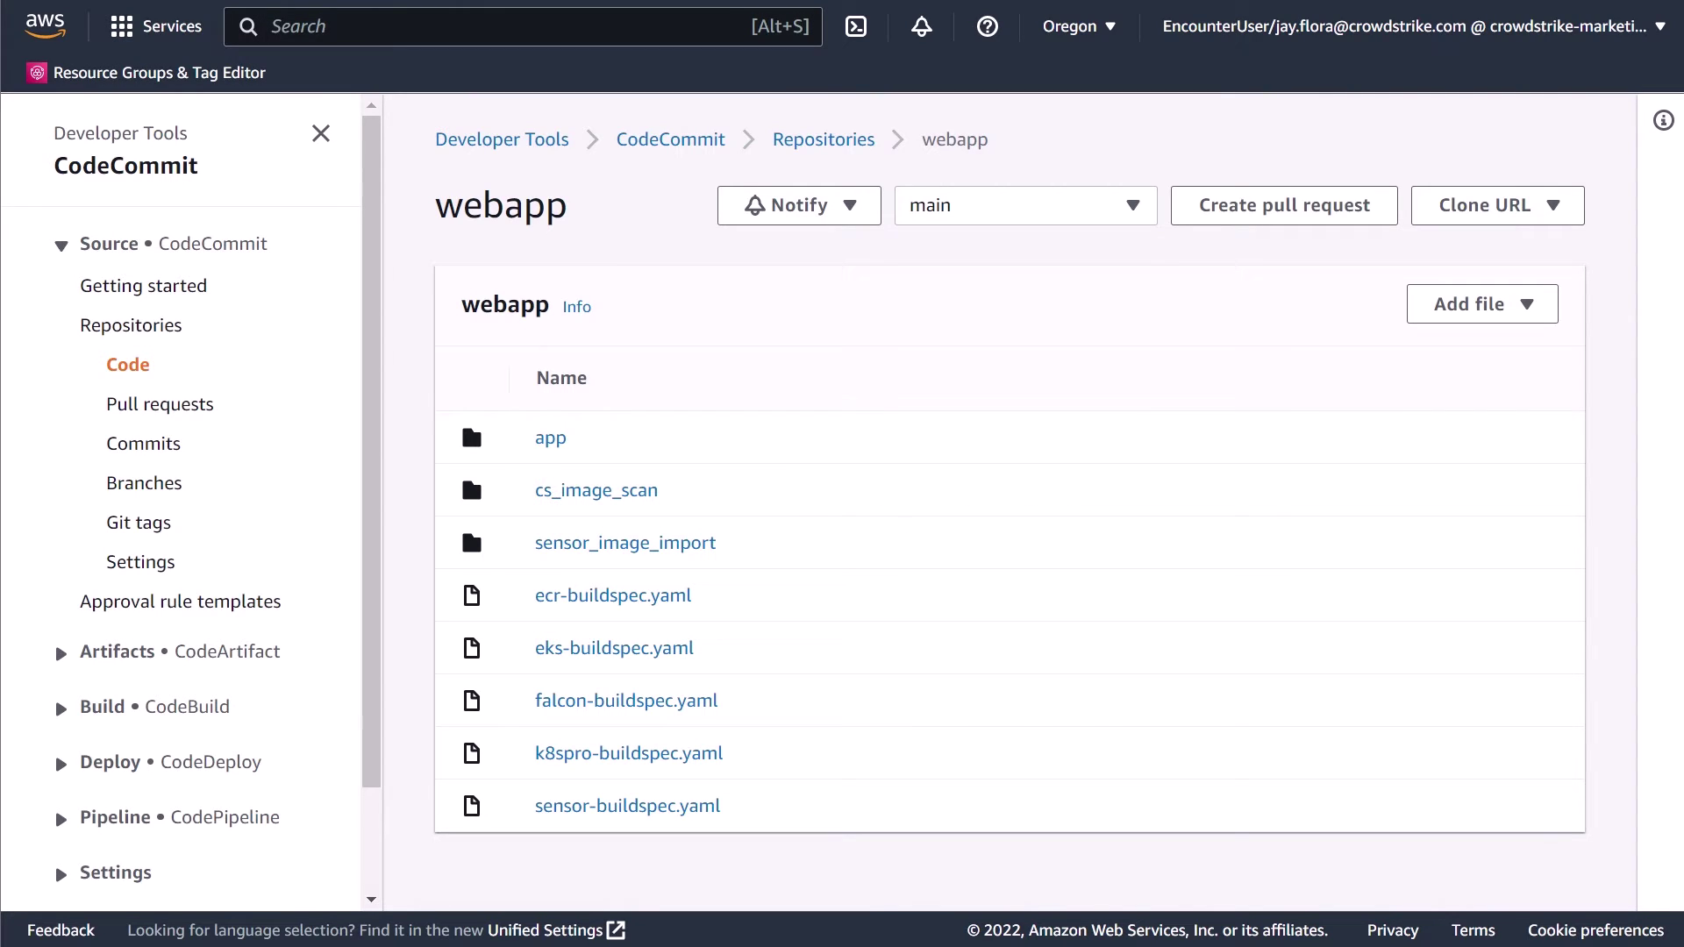
# - View the Dockerfile in app/tomcat, then return to the webapp repository root
pyautogui.click(549, 439)
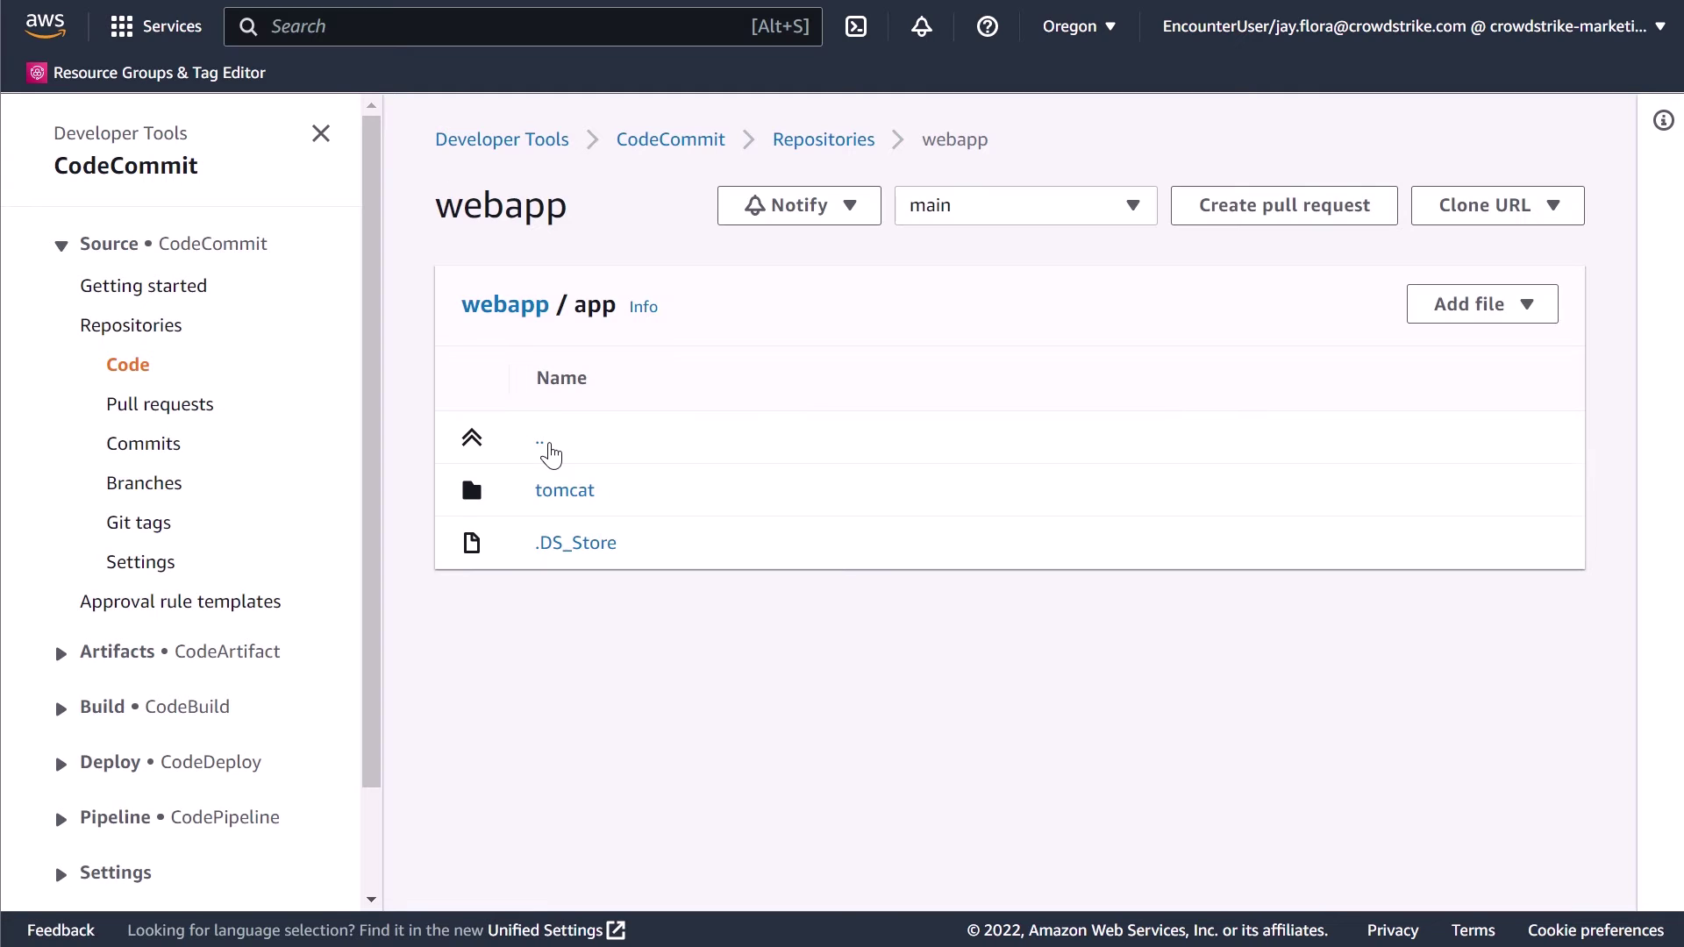
pyautogui.click(569, 492)
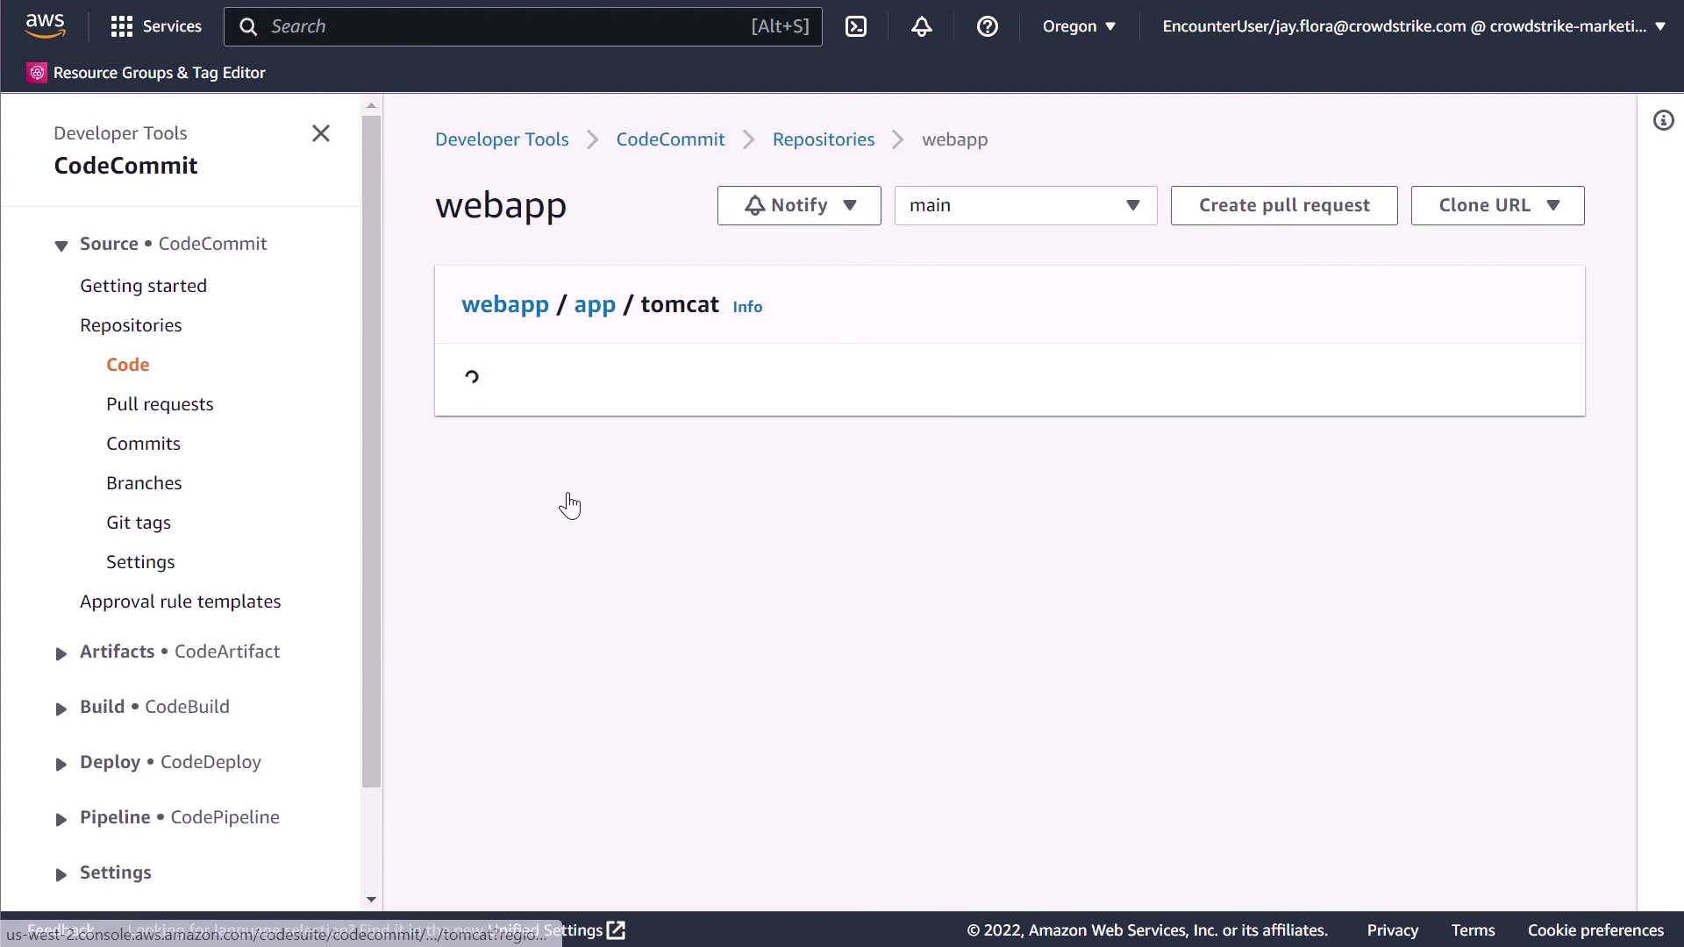
pyautogui.click(579, 547)
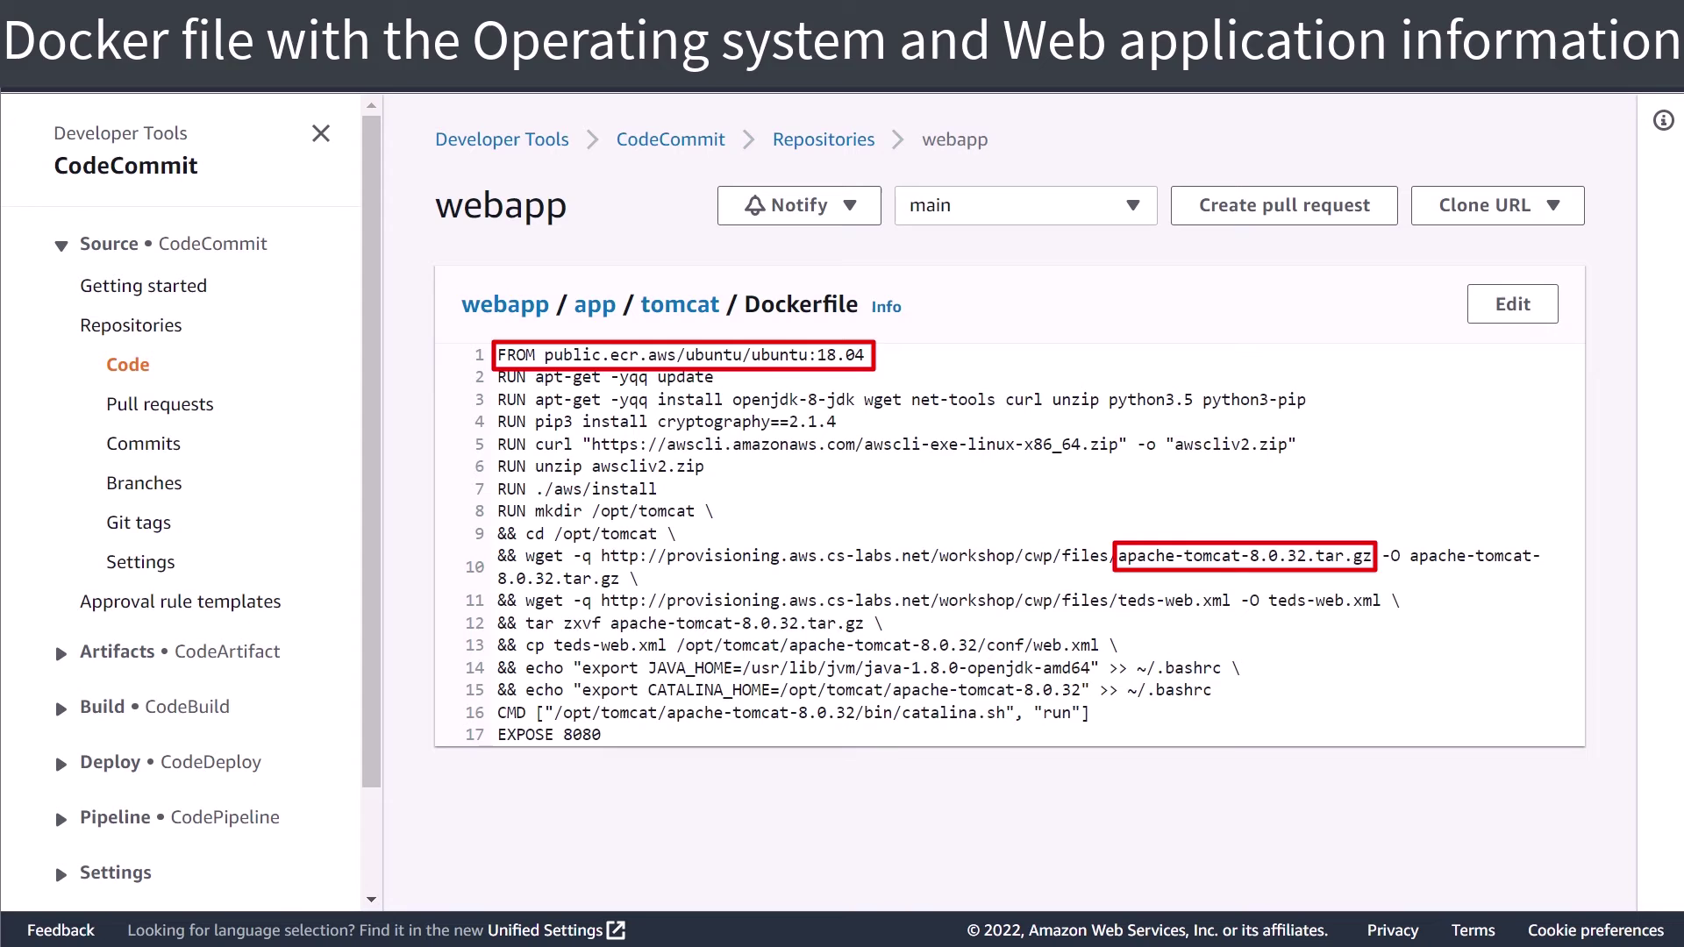
pyautogui.click(123, 365)
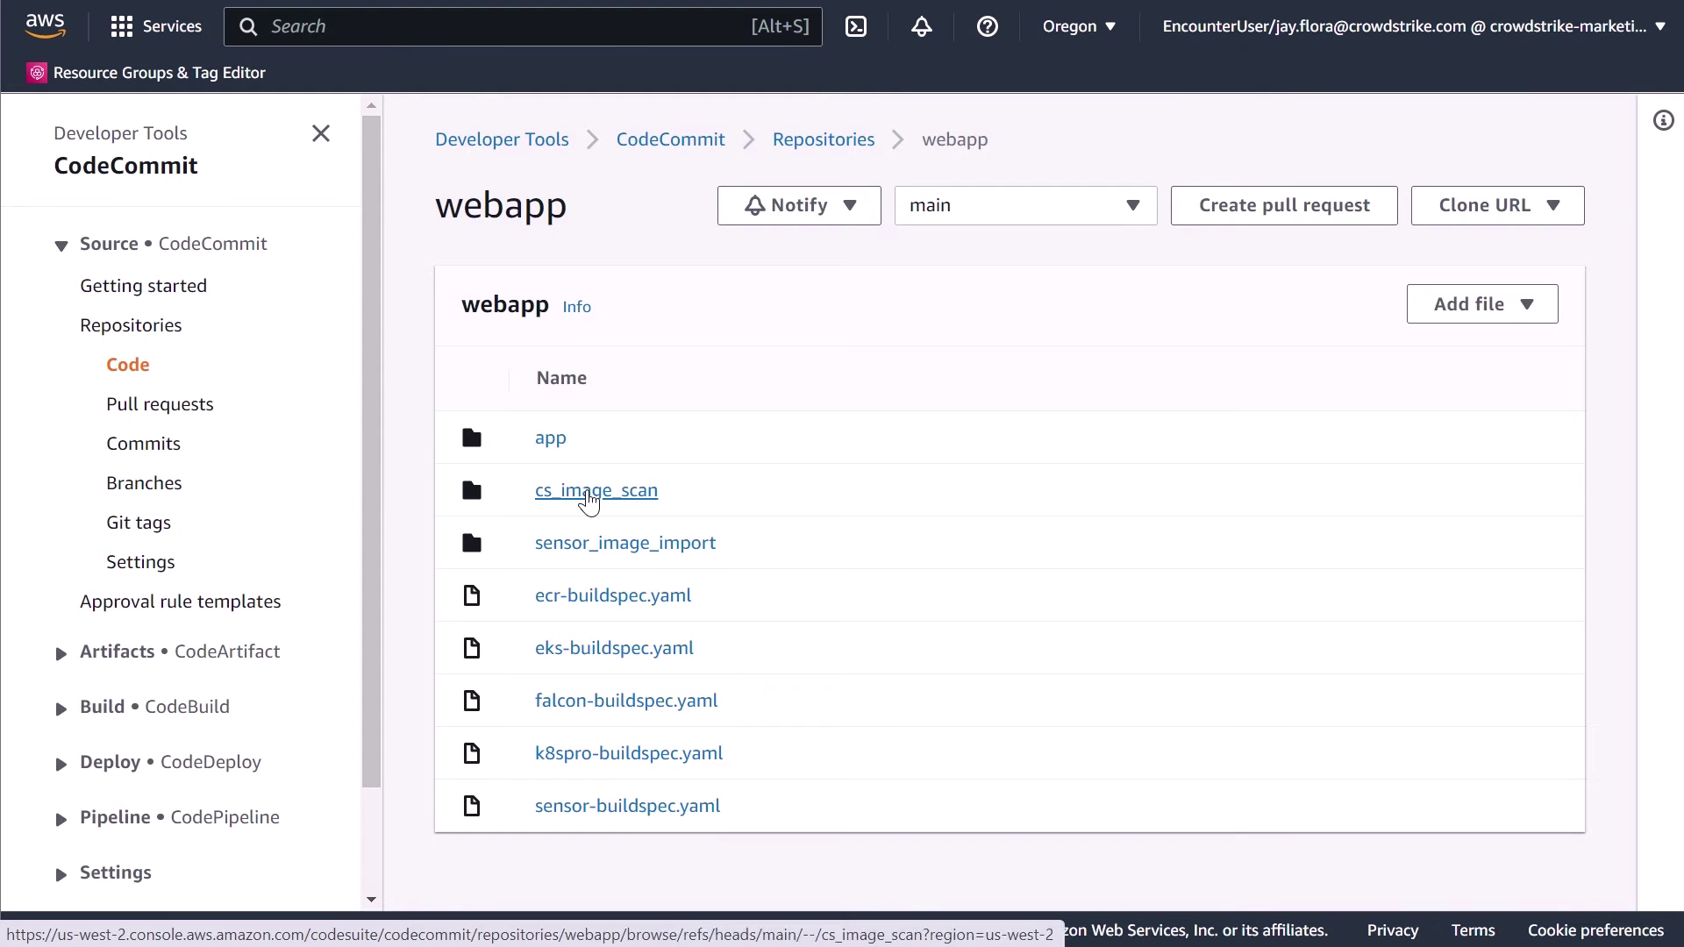
# - Read through cs_image_scan/cs_scanimage.py, then go back to the webapp root listing
pyautogui.click(588, 491)
pyautogui.click(593, 491)
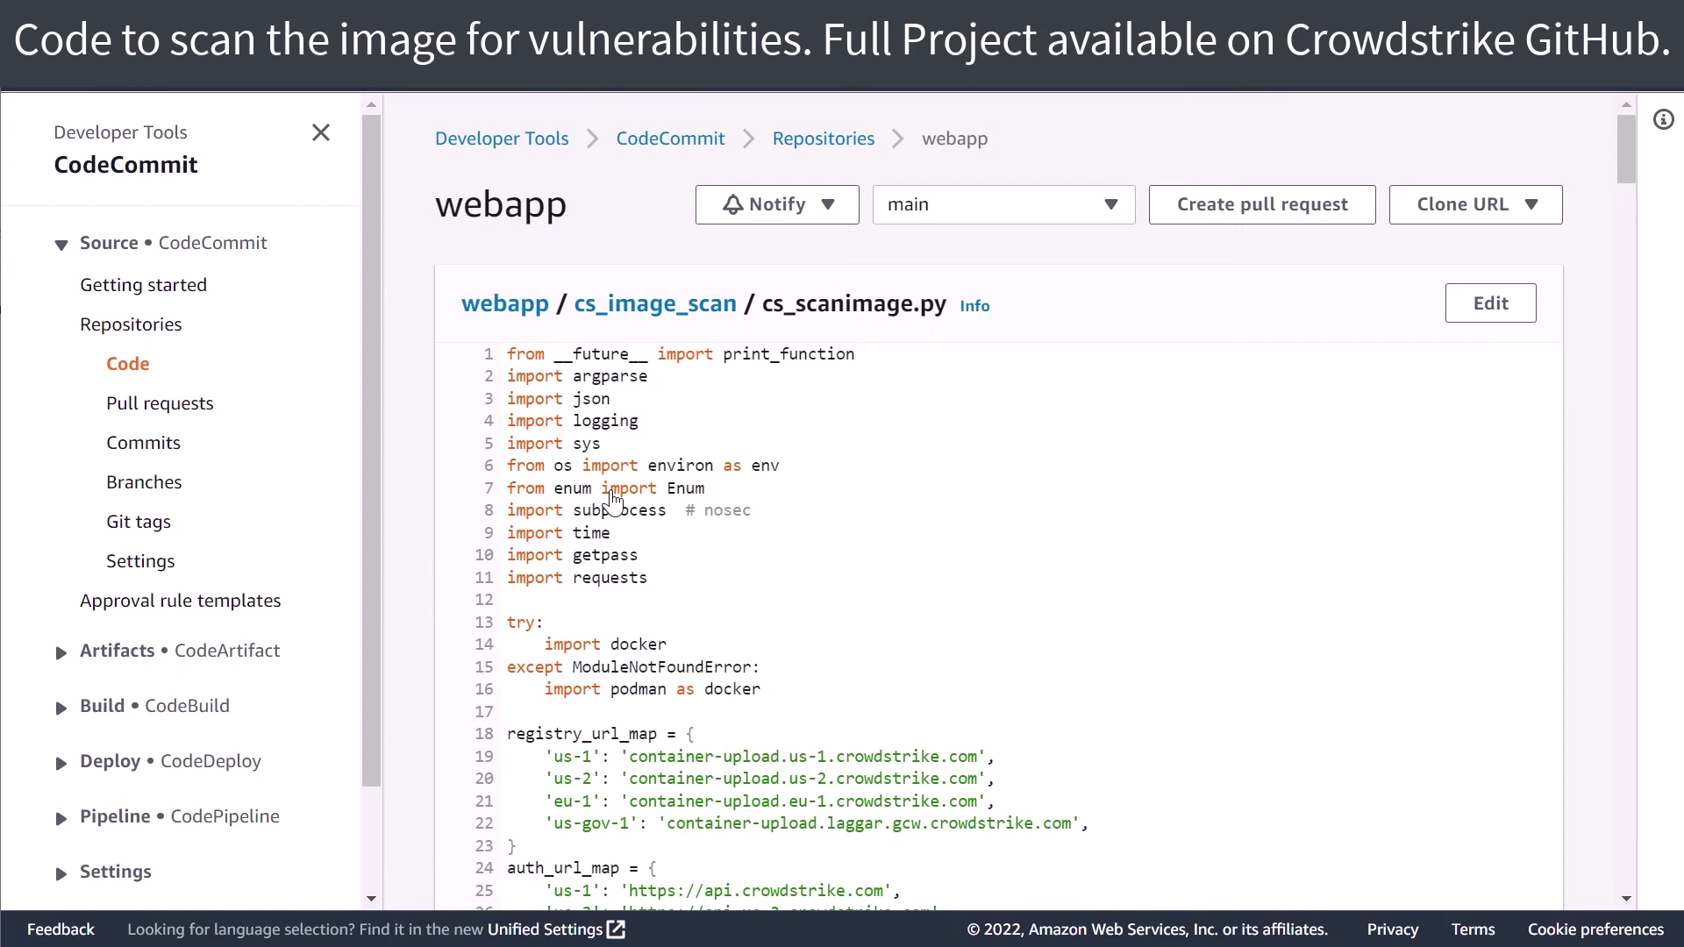
pyautogui.scroll(-6, 1599, 510)
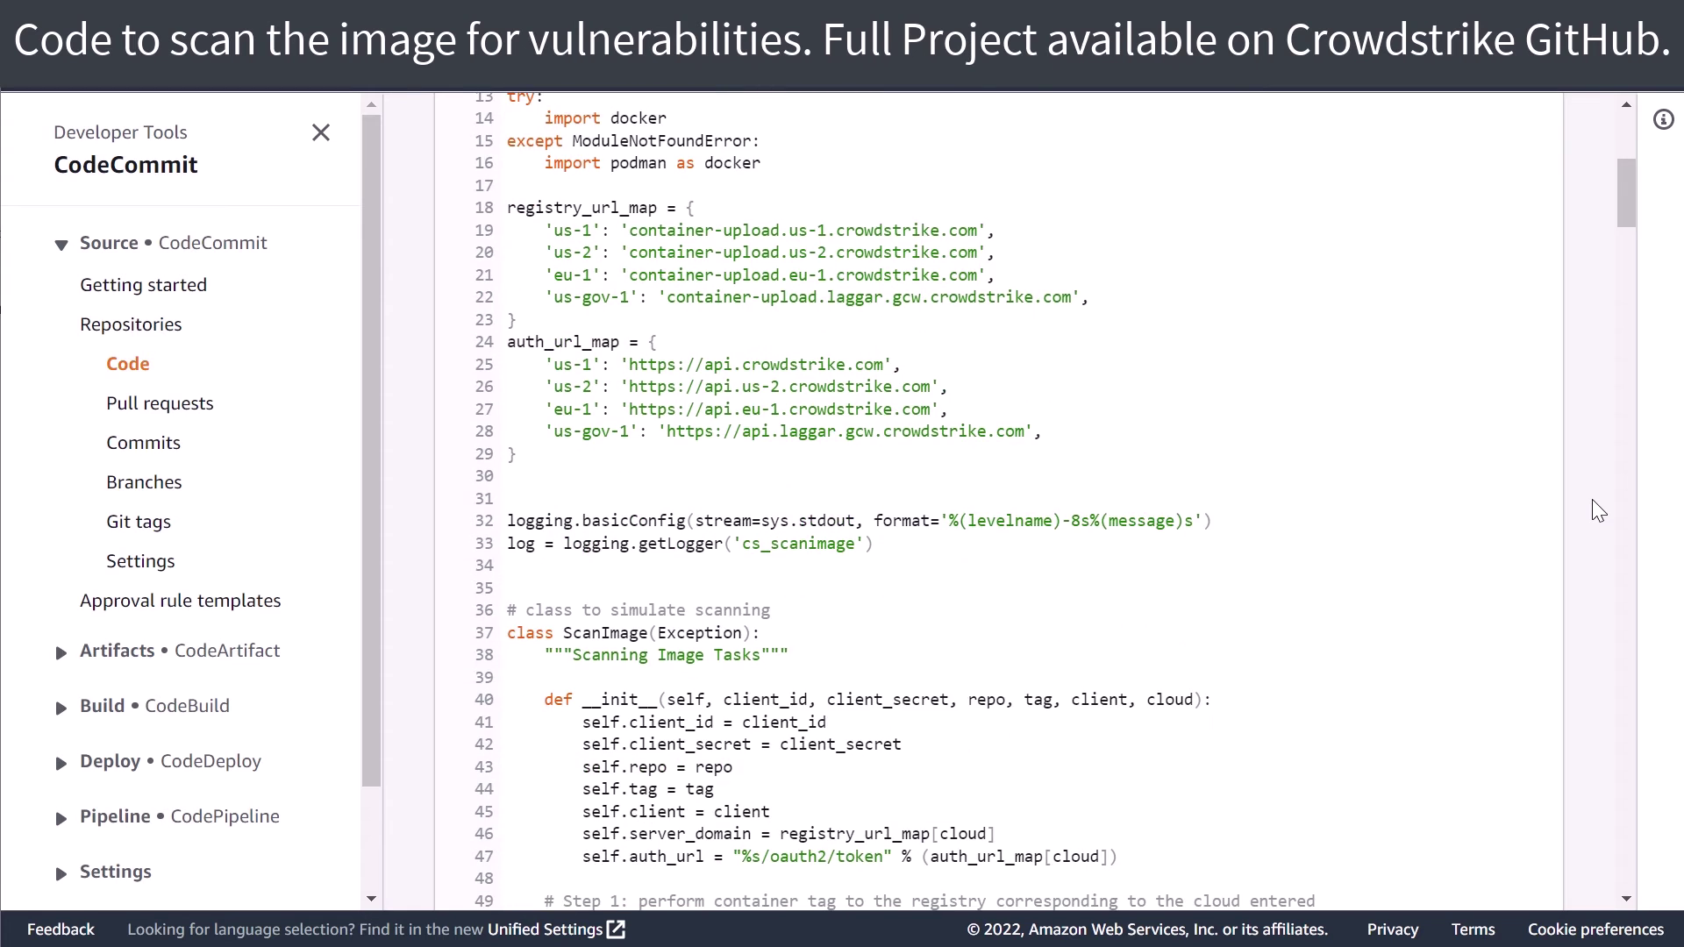
pyautogui.scroll(-6, 1598, 511)
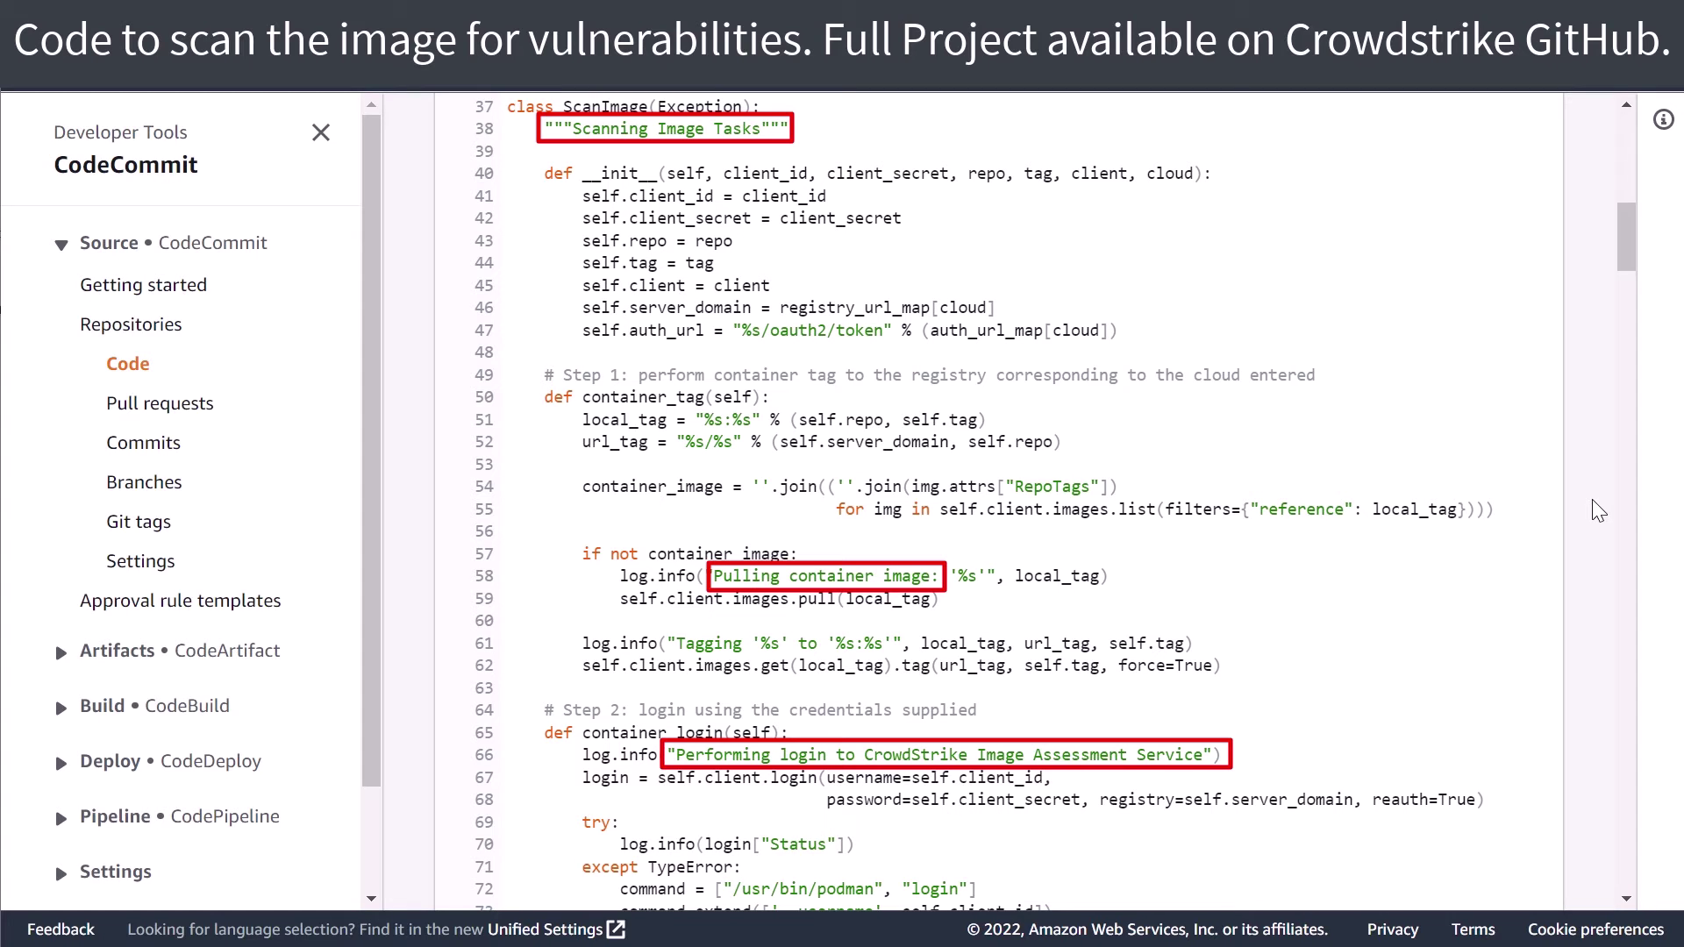
pyautogui.click(130, 368)
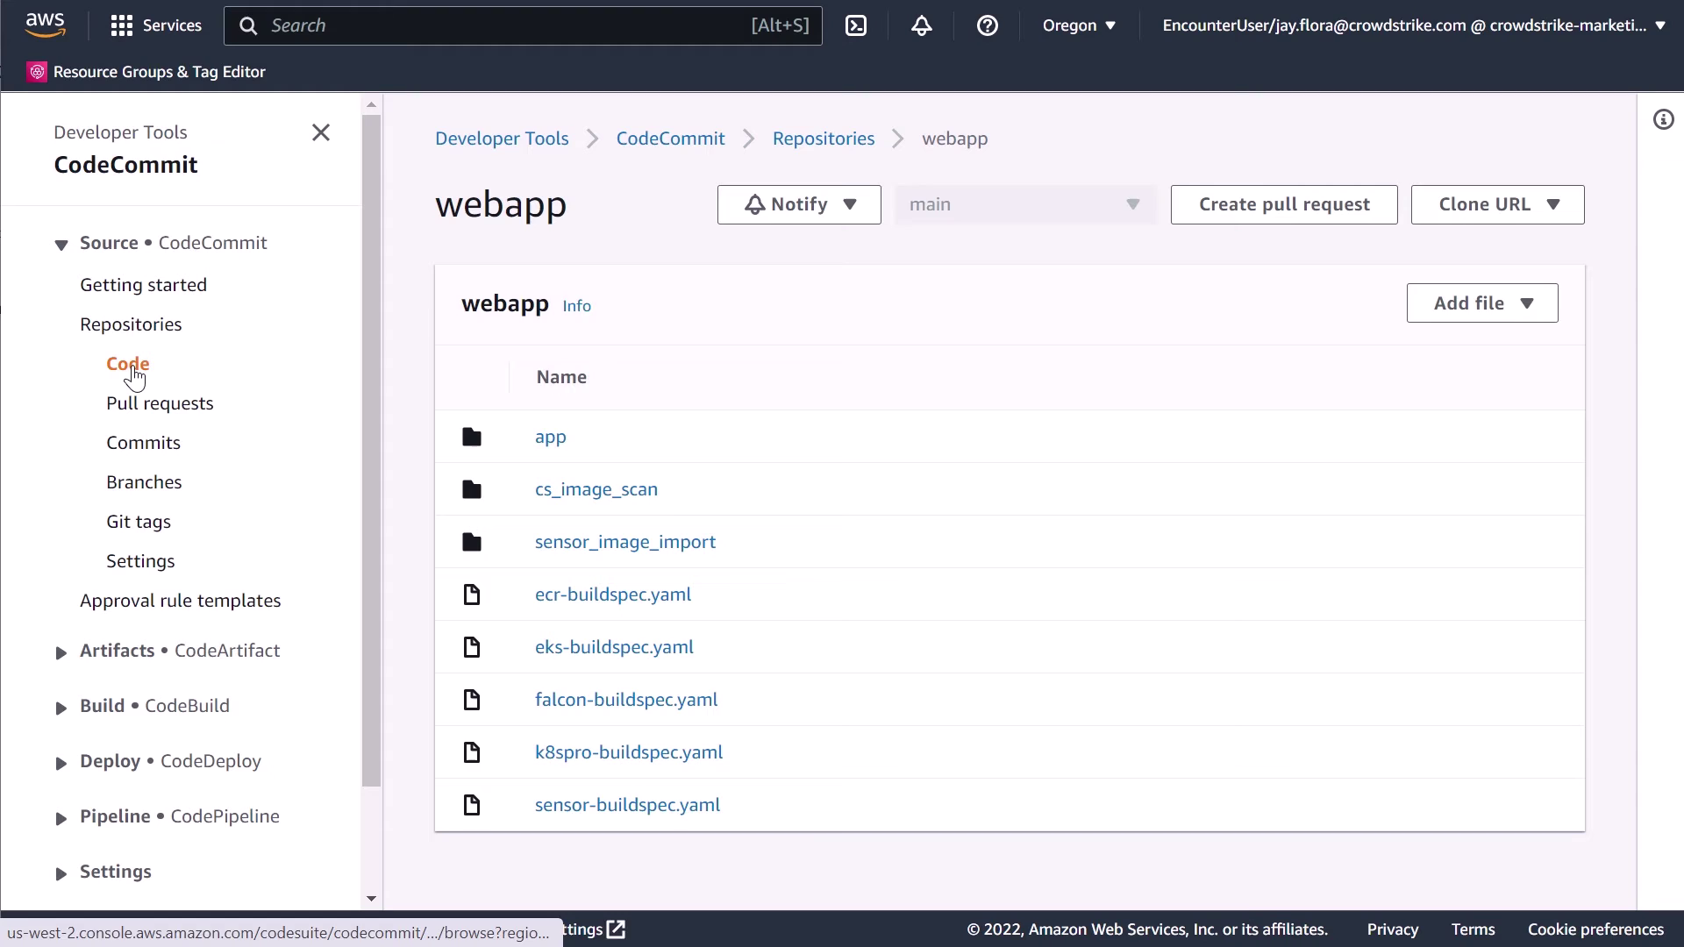
# - View sensor_image_import/sensor_import.sh, then read through falcon-buildspec.yaml's build and image-scan commands
pyautogui.click(620, 554)
pyautogui.click(618, 491)
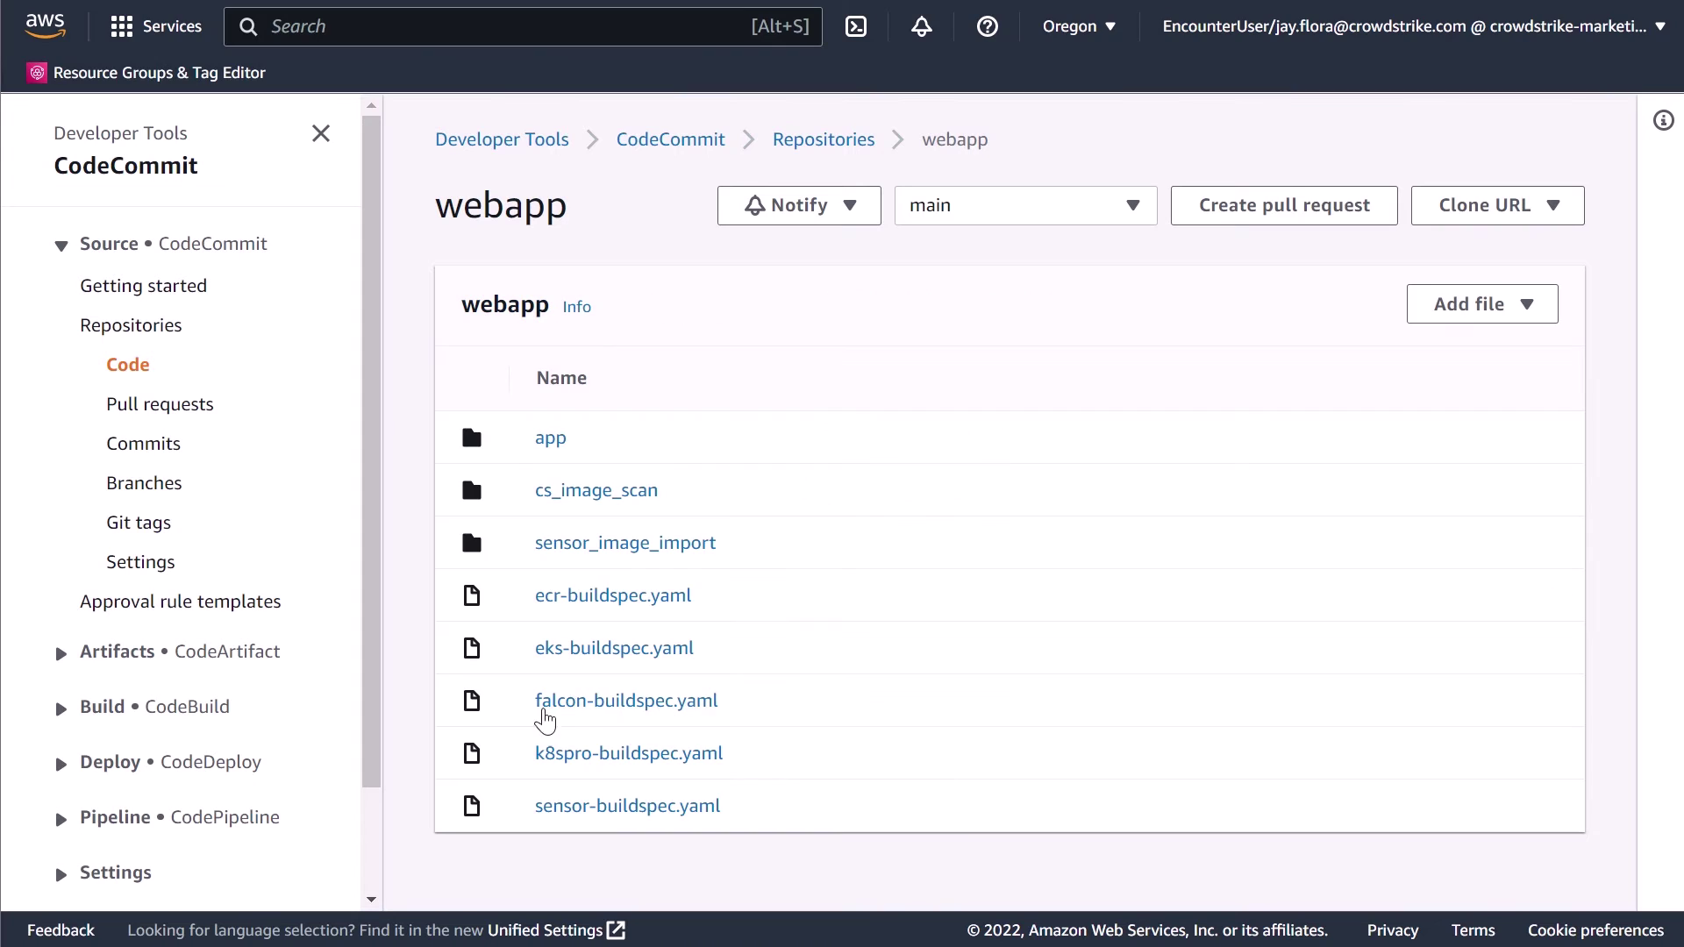
pyautogui.click(579, 703)
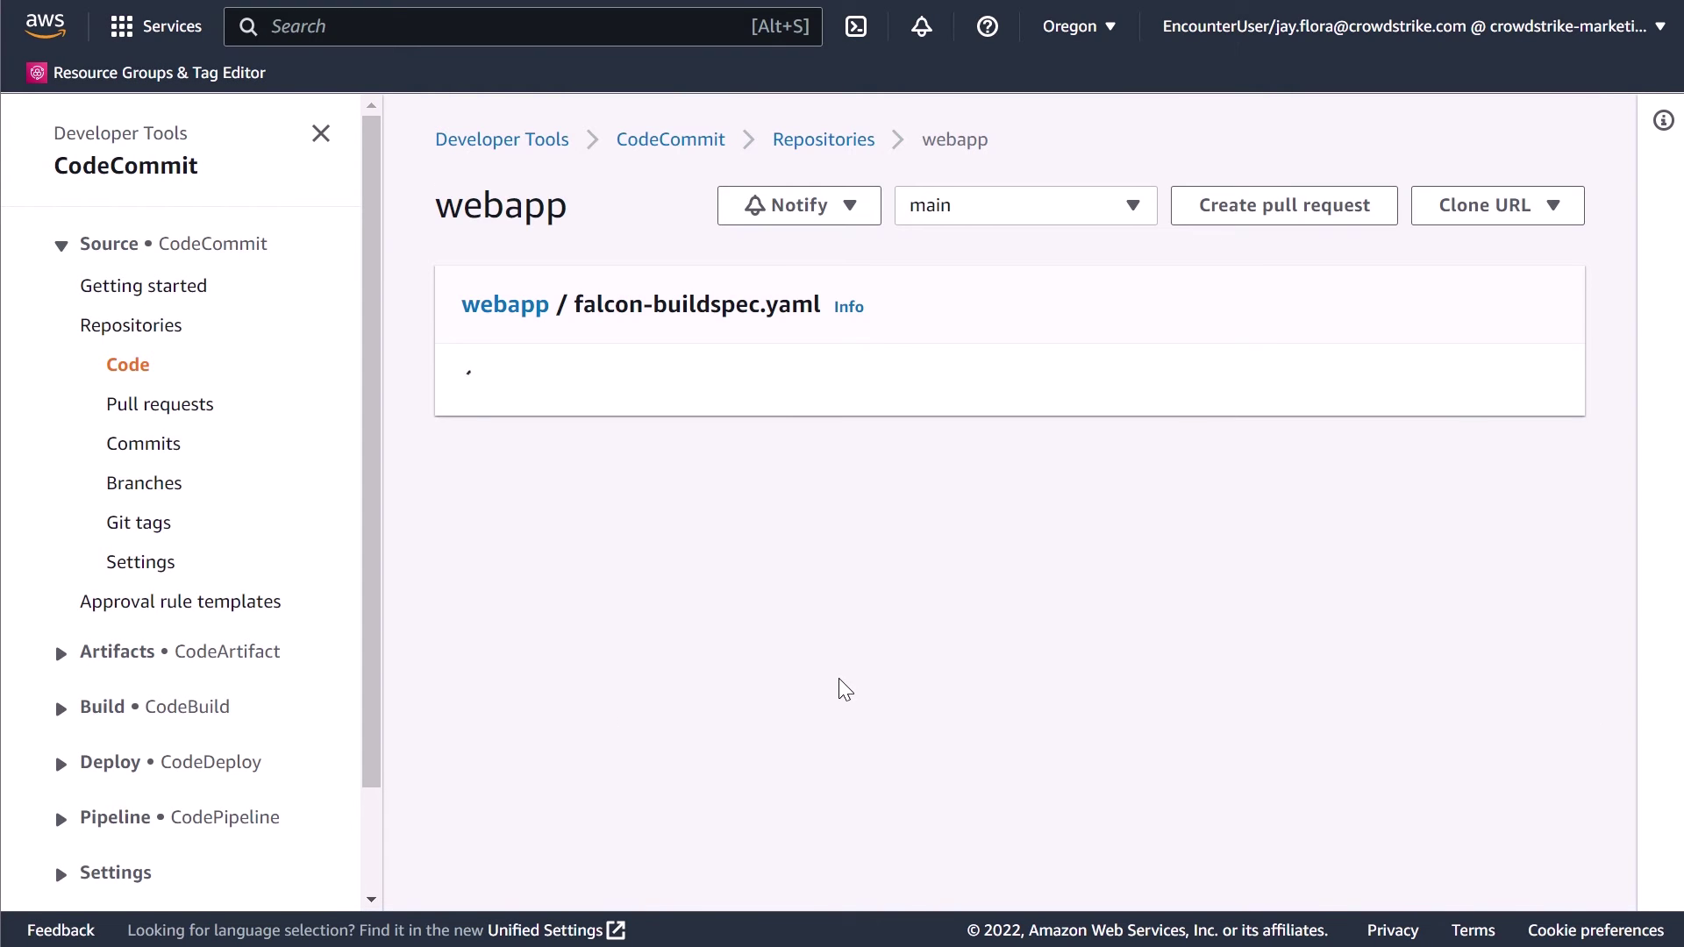
pyautogui.scroll(-2, 1144, 660)
pyautogui.scroll(-1, 1144, 660)
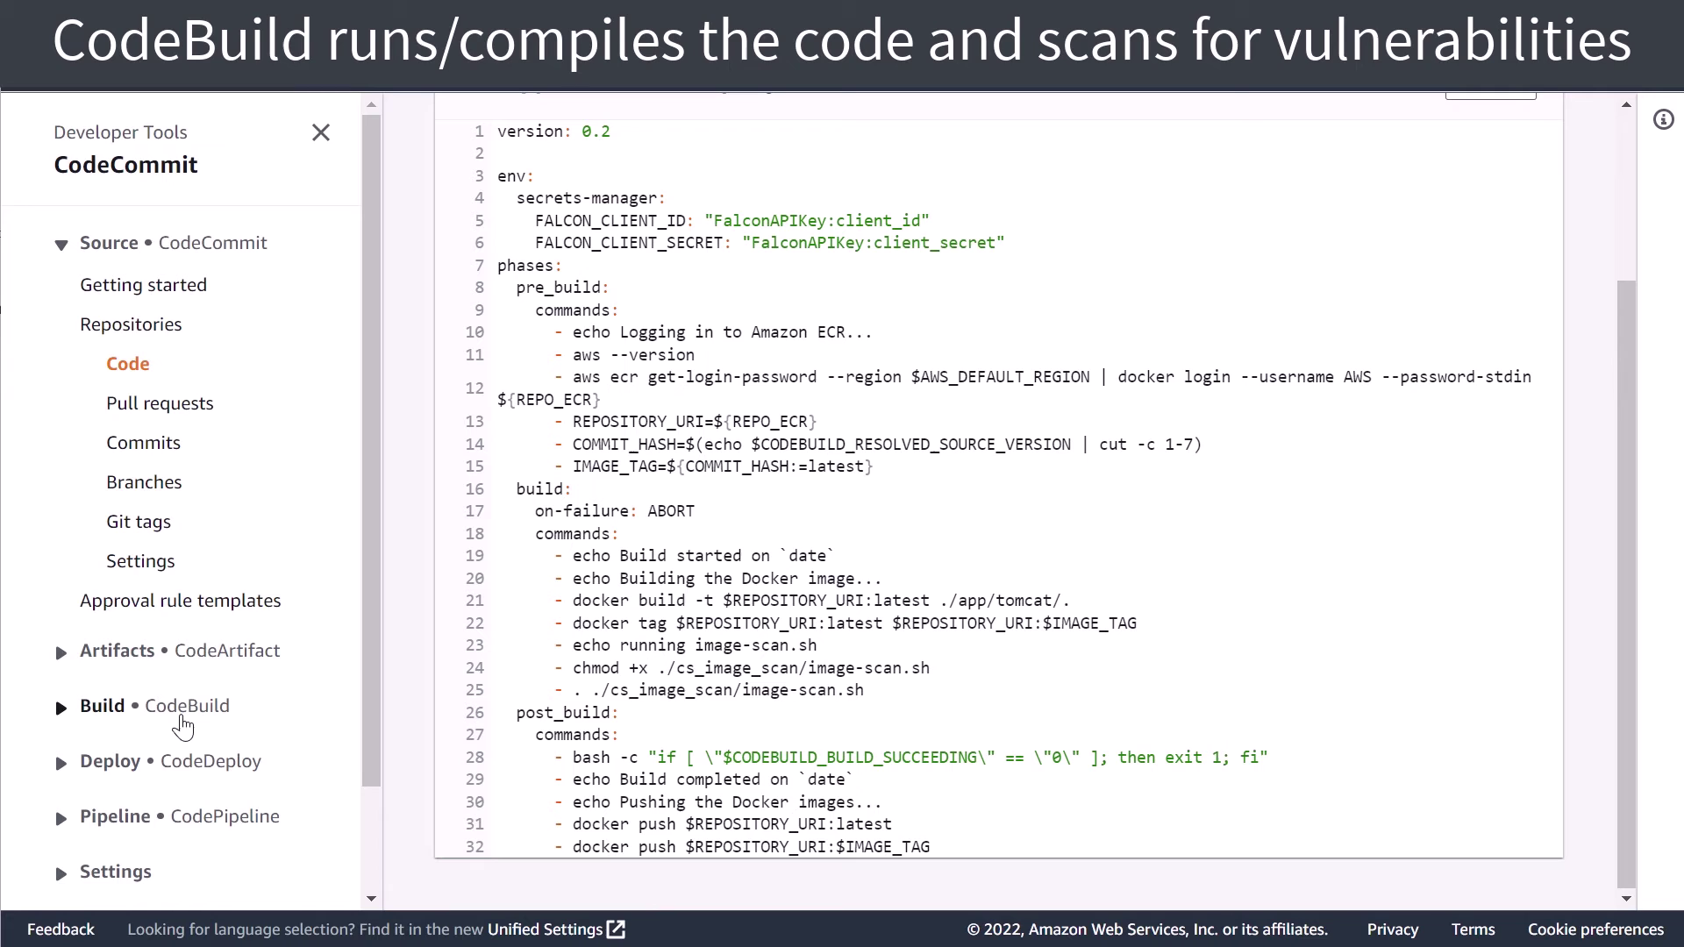
# - Show CodeBuild's Build projects list, with webapp-image-build marked Failed
pyautogui.click(144, 715)
pyautogui.click(136, 786)
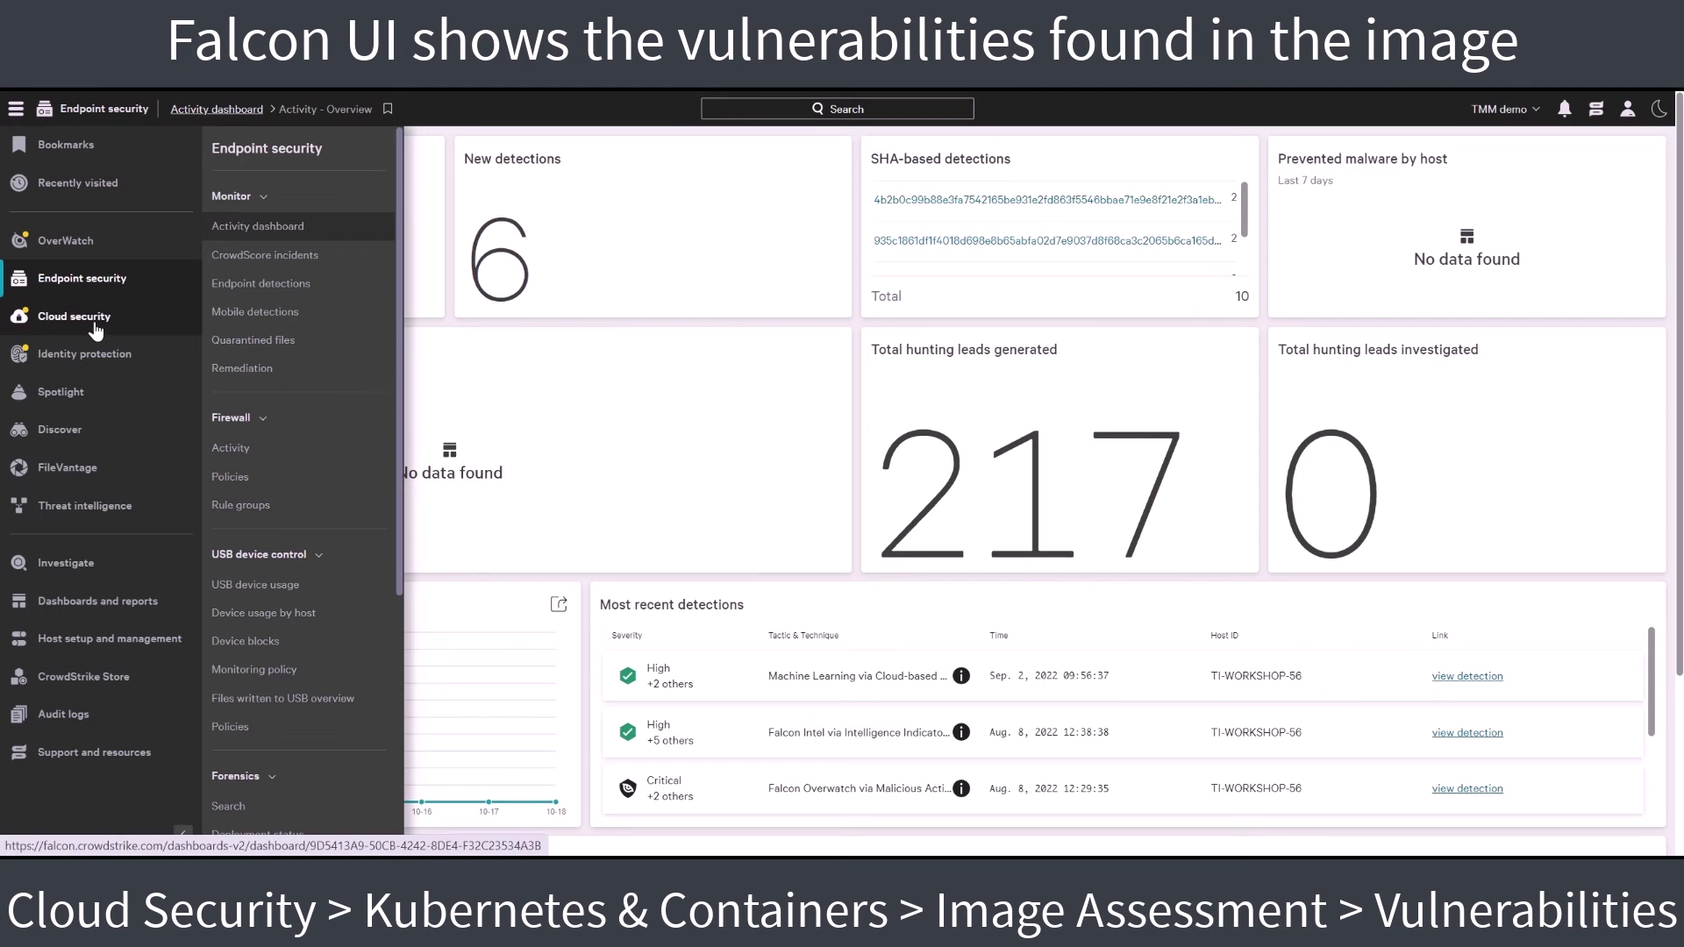
# - In Falcon, go to Kubernetes and containers > Image assessment to list the falconcilab image's 22 vulnerabilities
pyautogui.moveTo(97, 330)
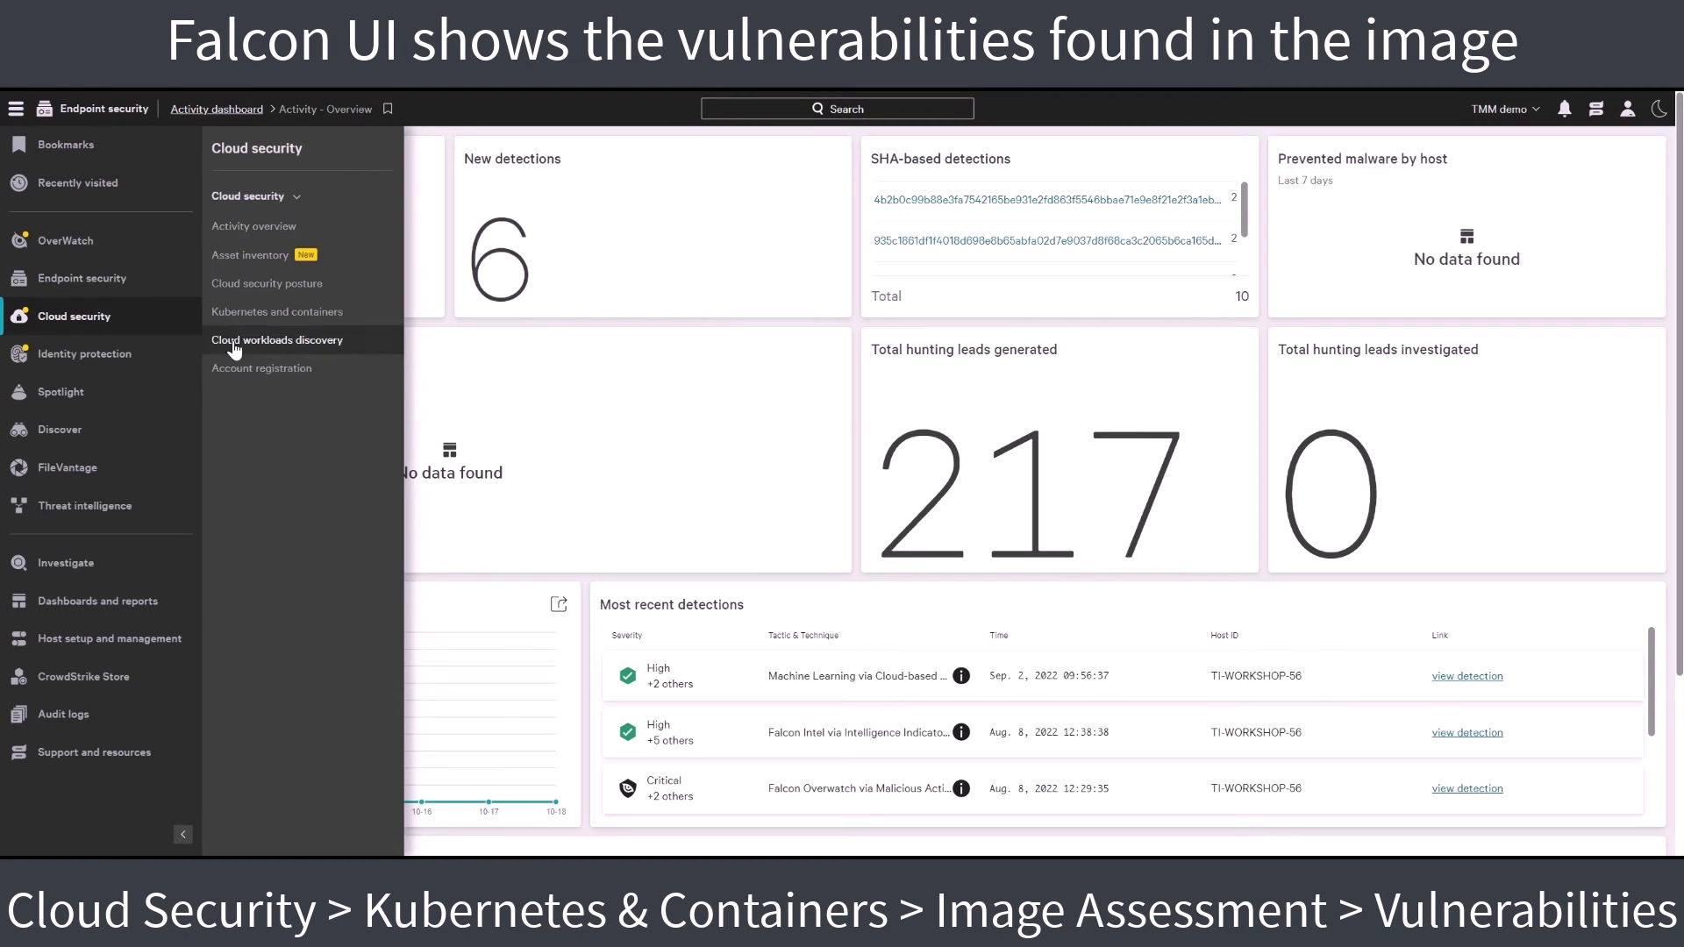
pyautogui.click(228, 244)
pyautogui.click(301, 144)
pyautogui.click(272, 214)
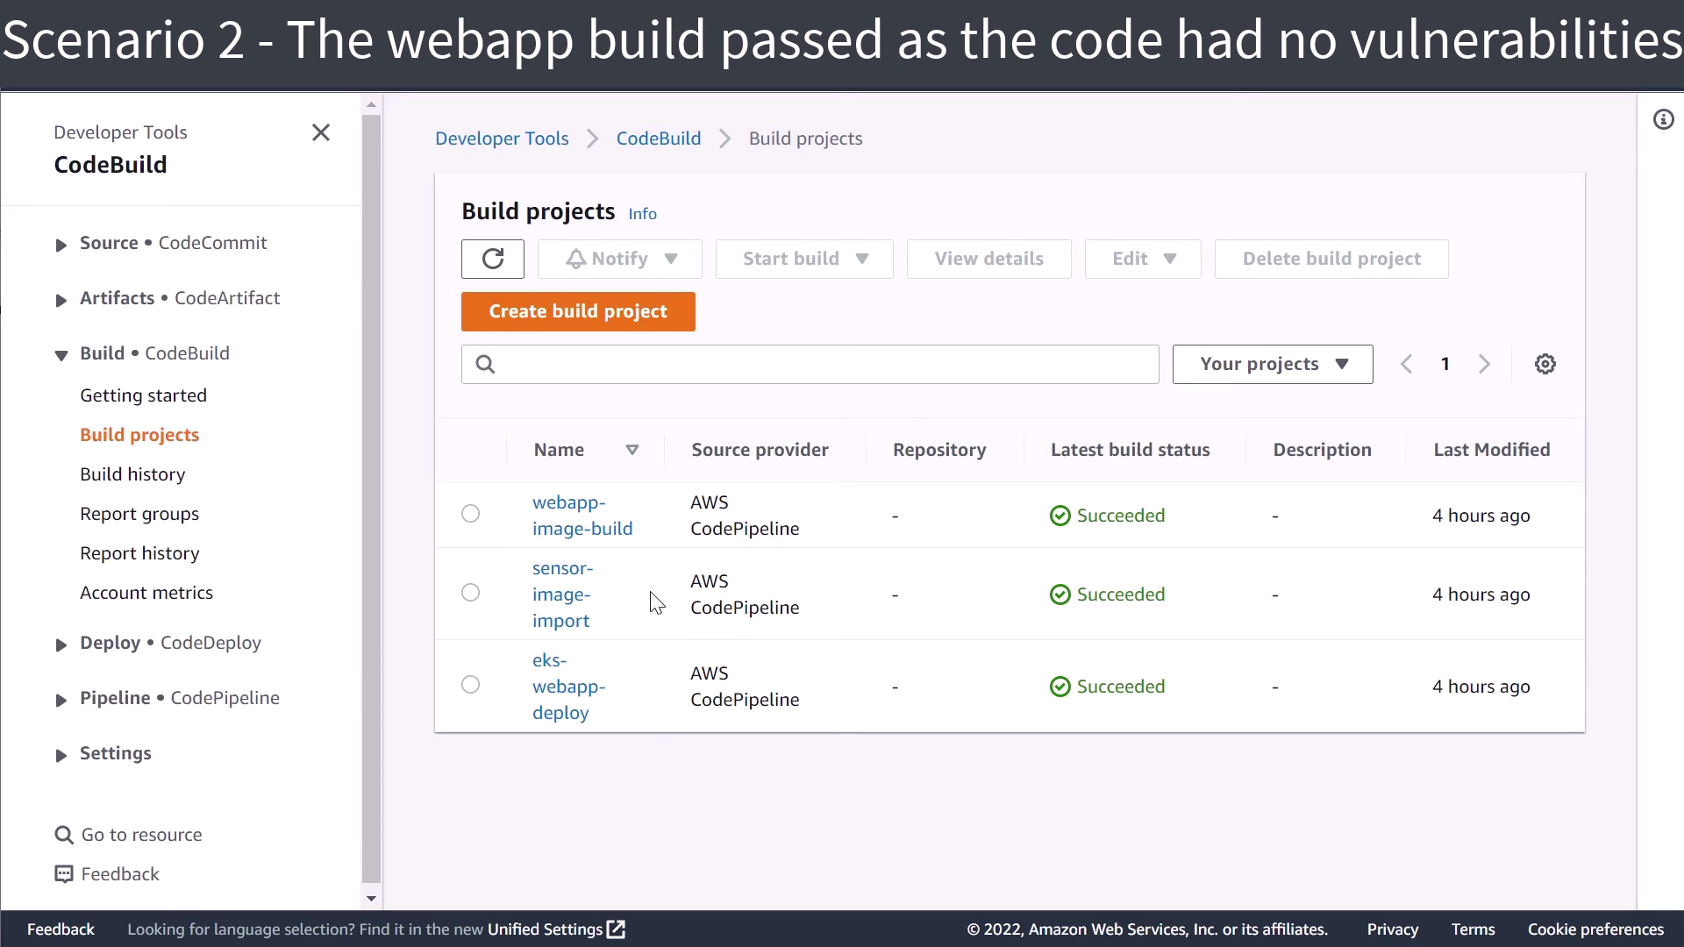
# - Open webapp-image-build's succeeded run from Build history, initiated by codepipeline/webapp-deploy-pipeline
pyautogui.click(600, 531)
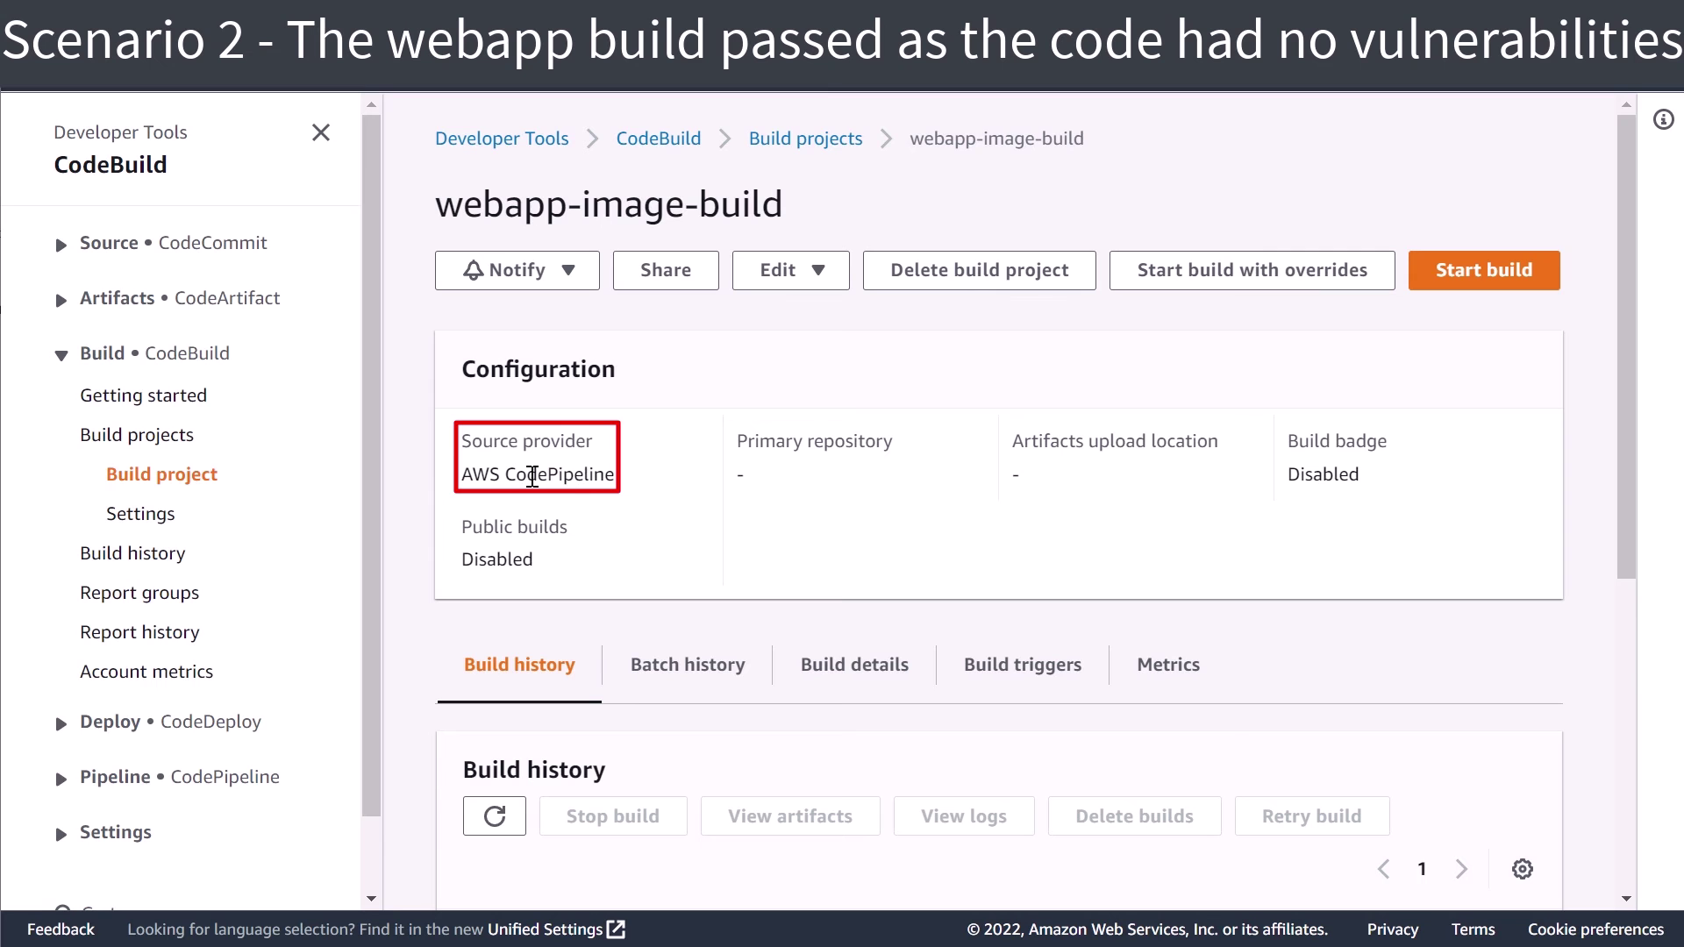
pyautogui.scroll(-2, 620, 498)
pyautogui.scroll(-2, 620, 498)
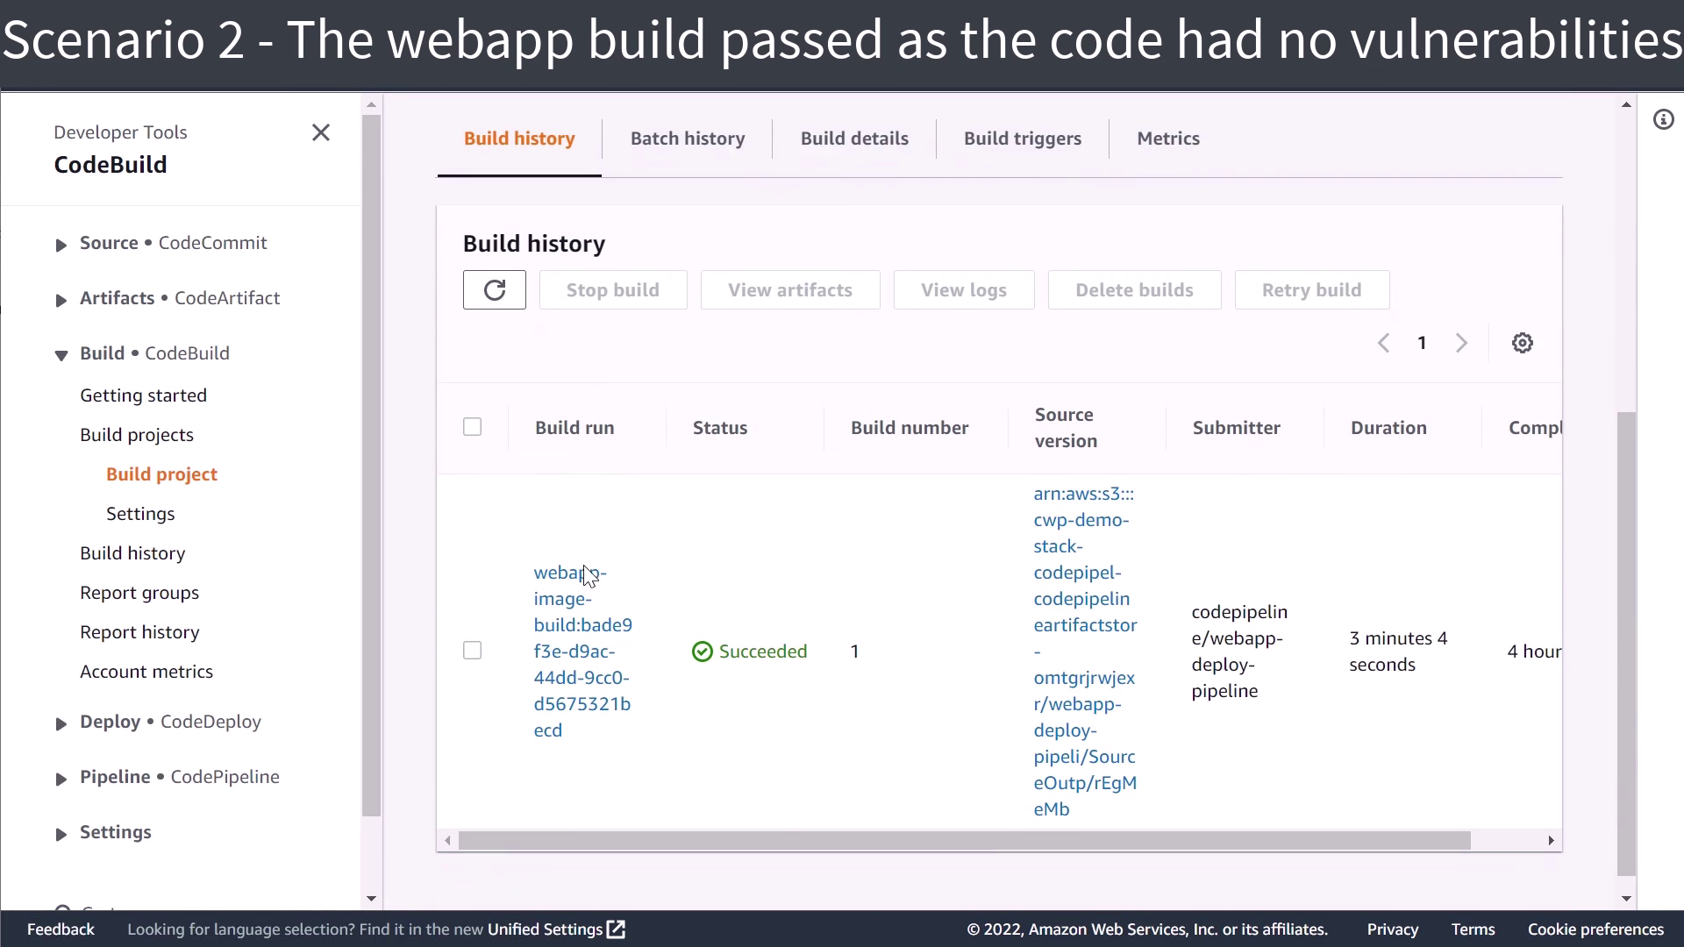
pyautogui.click(555, 575)
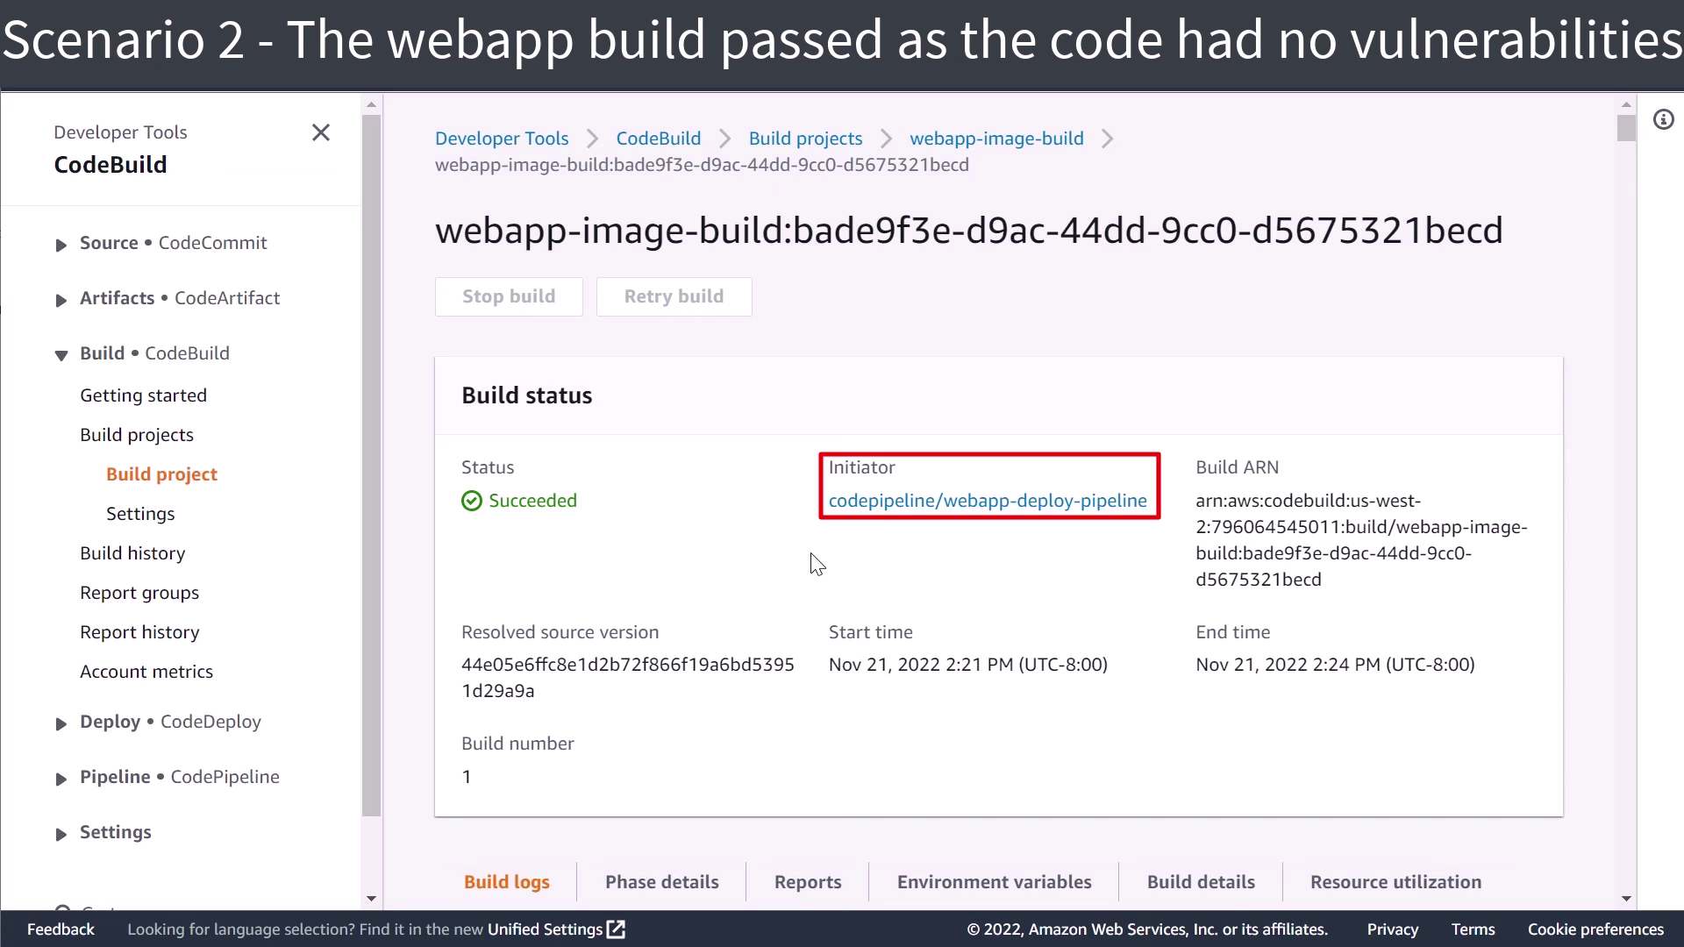
# - Open webapp-deploy-pipeline from CodePipeline's Pipelines list and review its succeeded Source, Build and Deploy stages
pyautogui.click(123, 779)
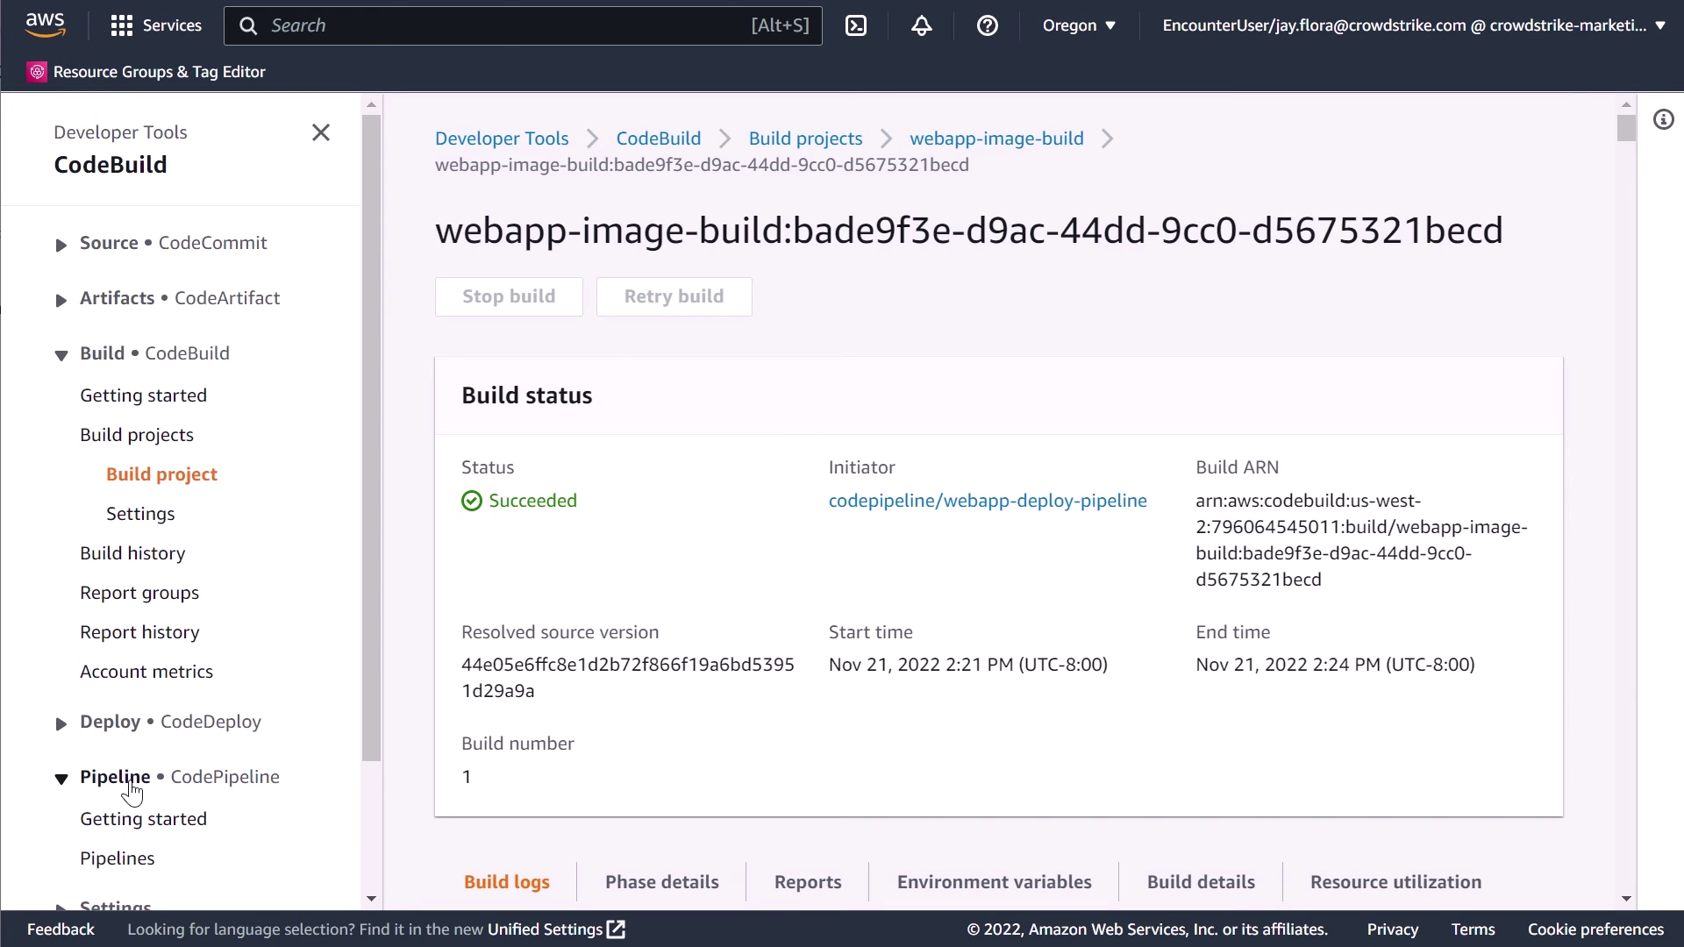
pyautogui.click(132, 853)
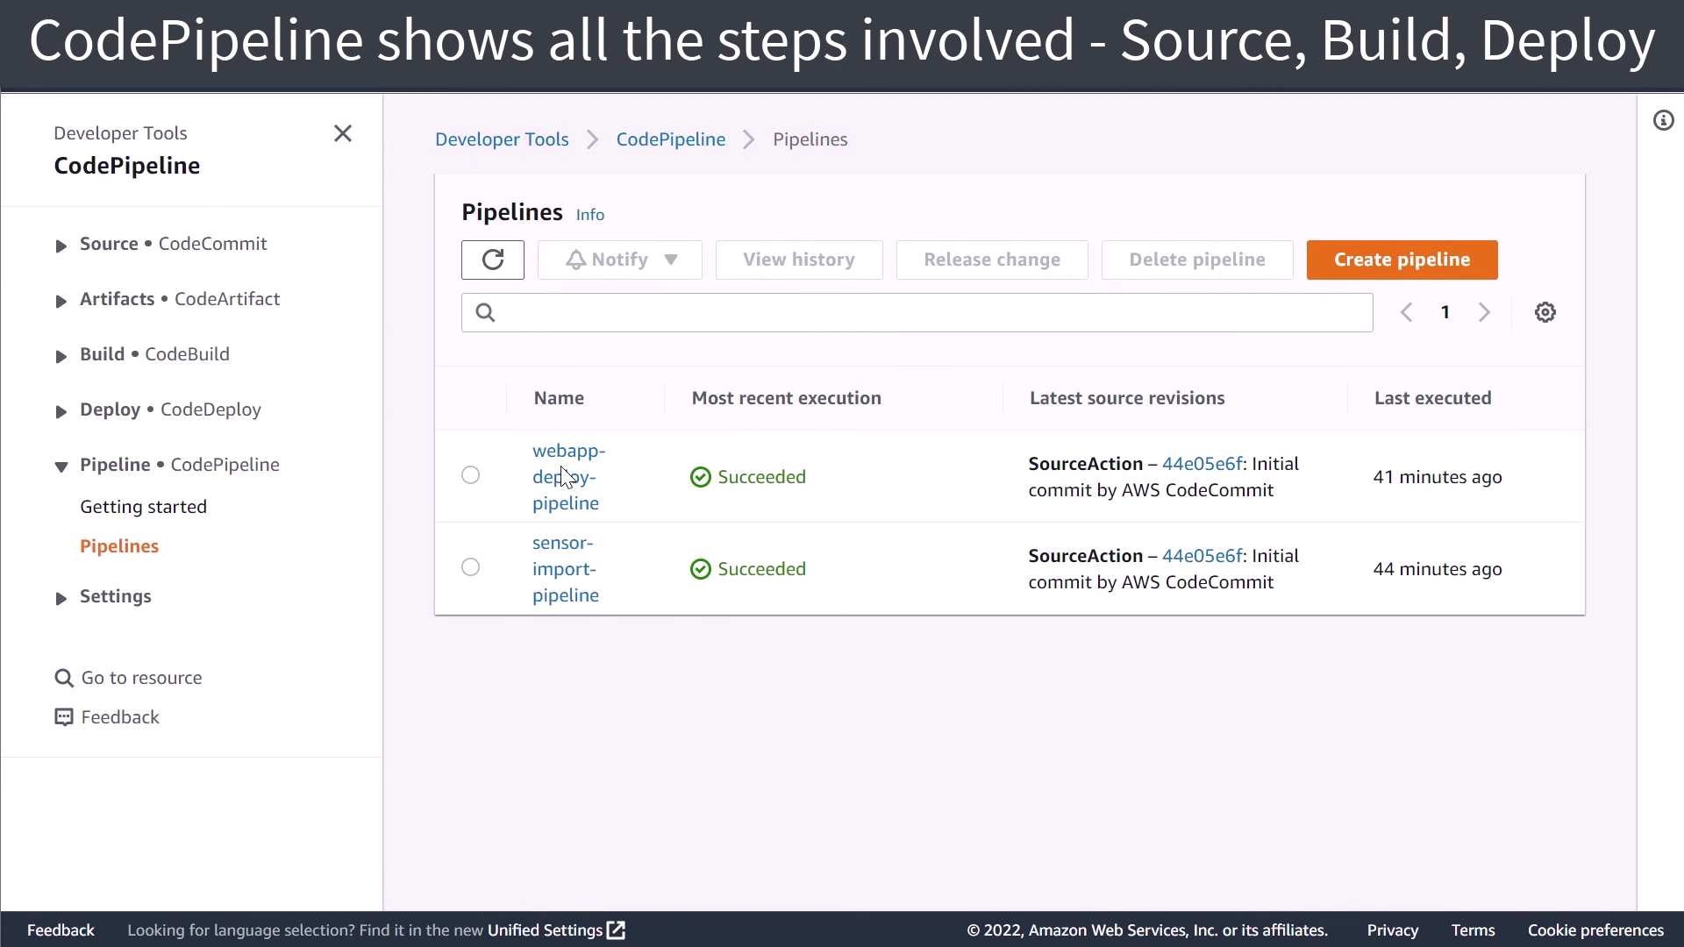
pyautogui.click(571, 481)
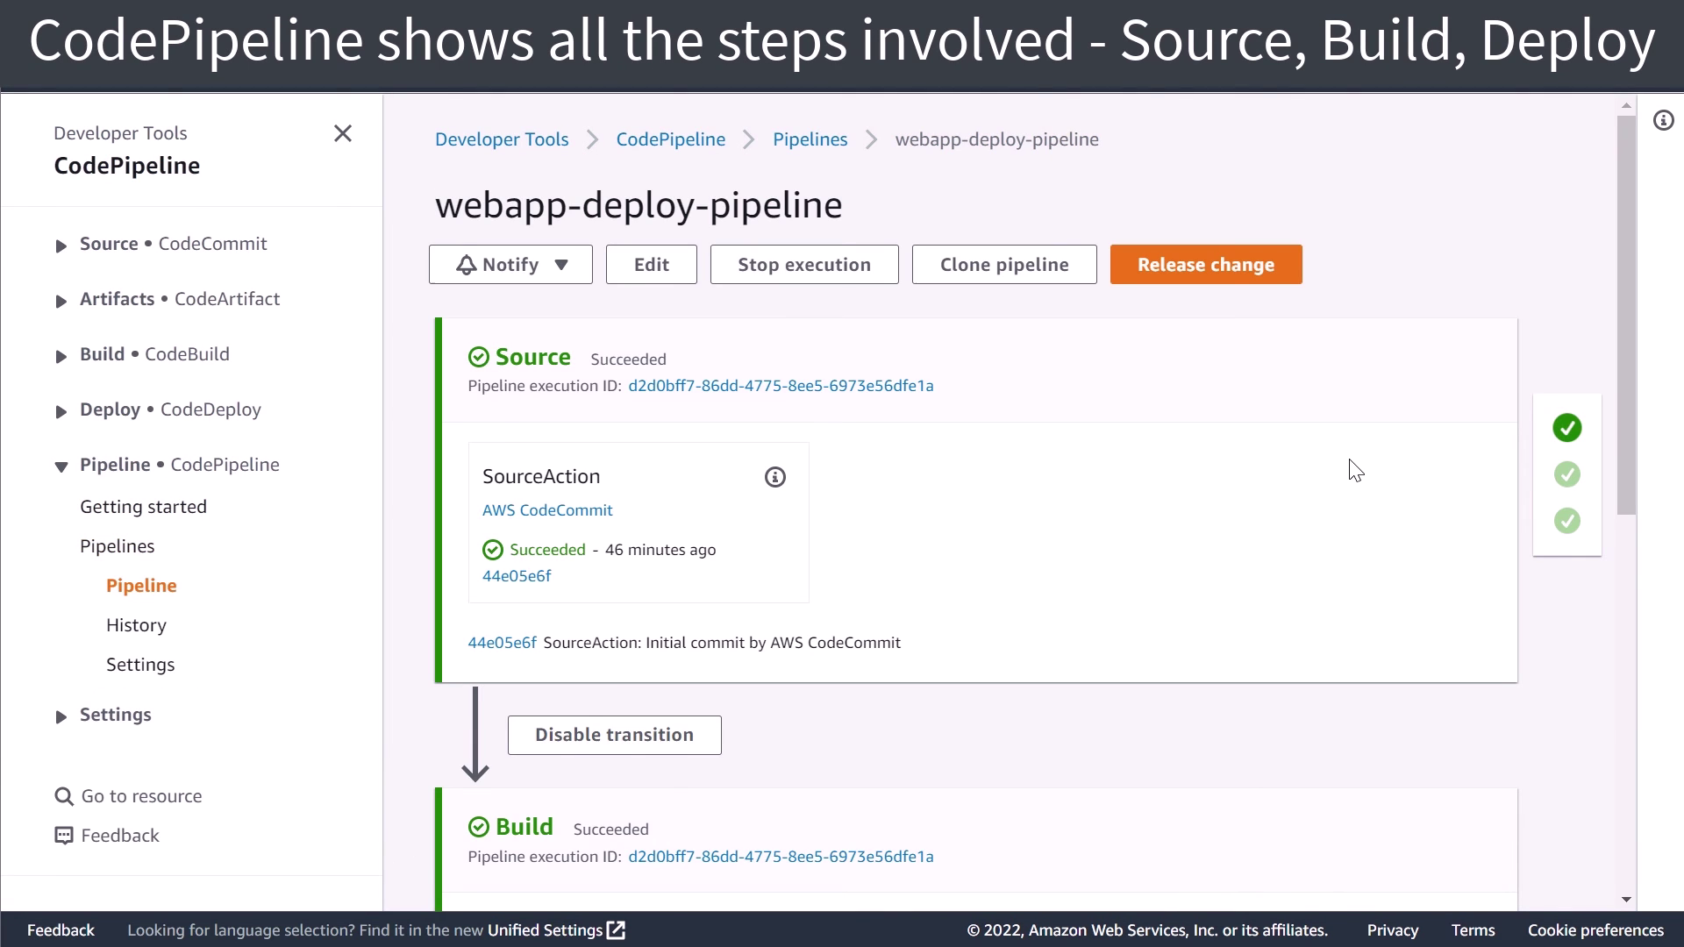
pyautogui.scroll(-2, 1351, 466)
pyautogui.scroll(-1, 1356, 471)
pyautogui.scroll(-2, 1357, 471)
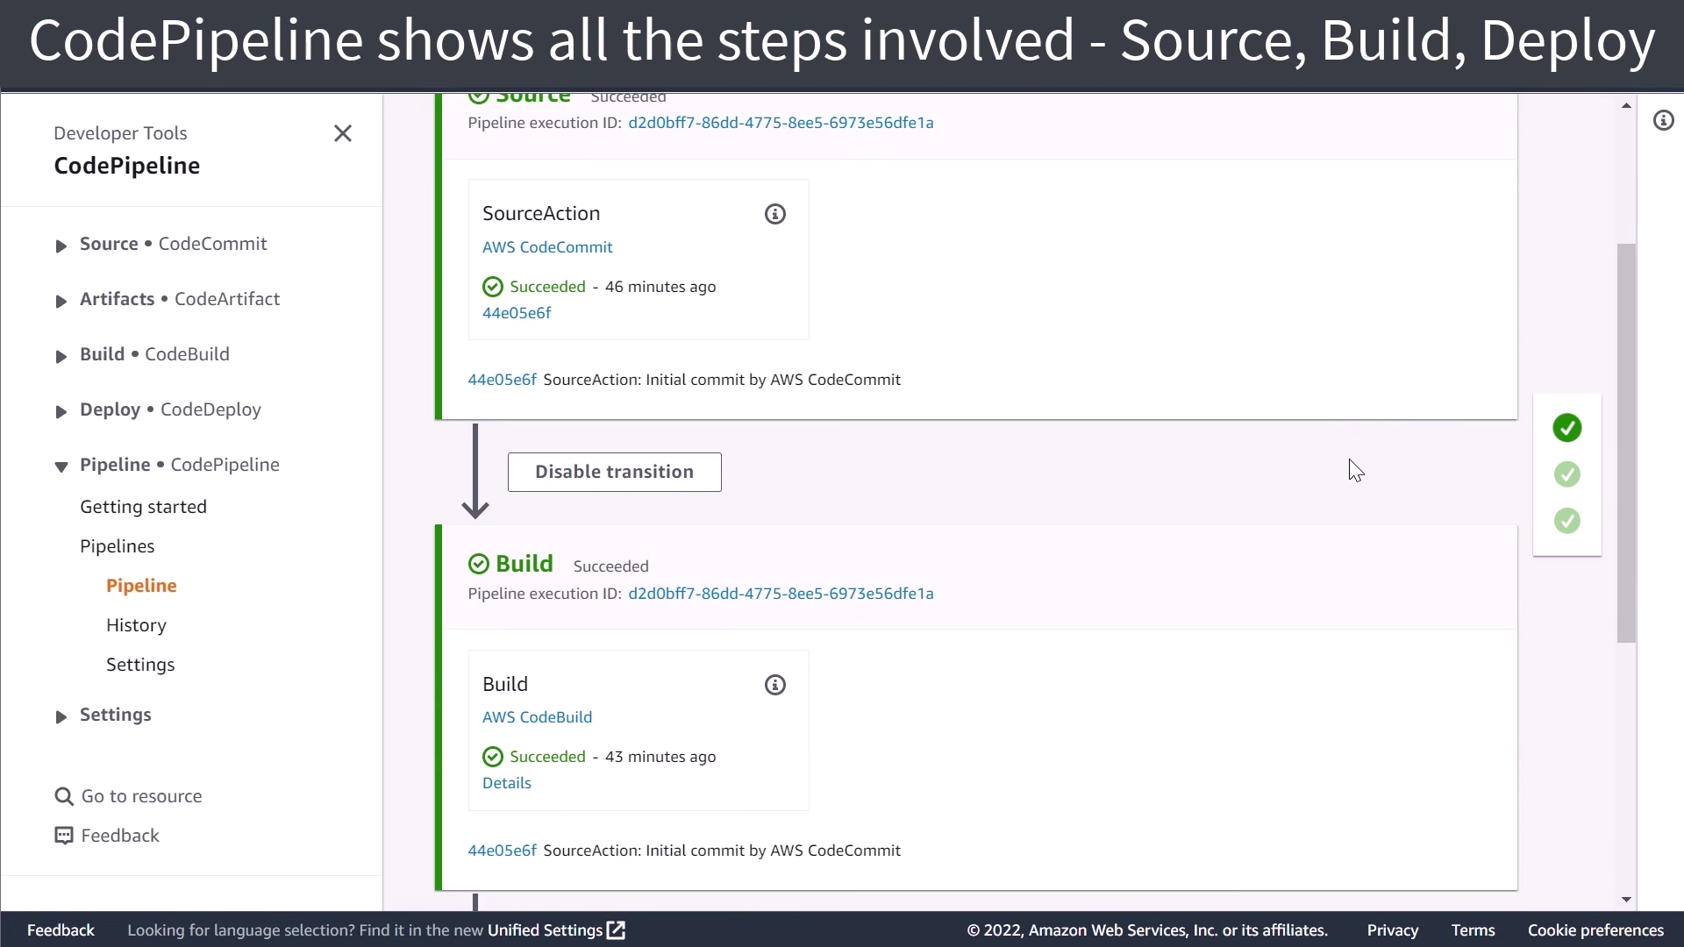
pyautogui.scroll(-6, 1356, 471)
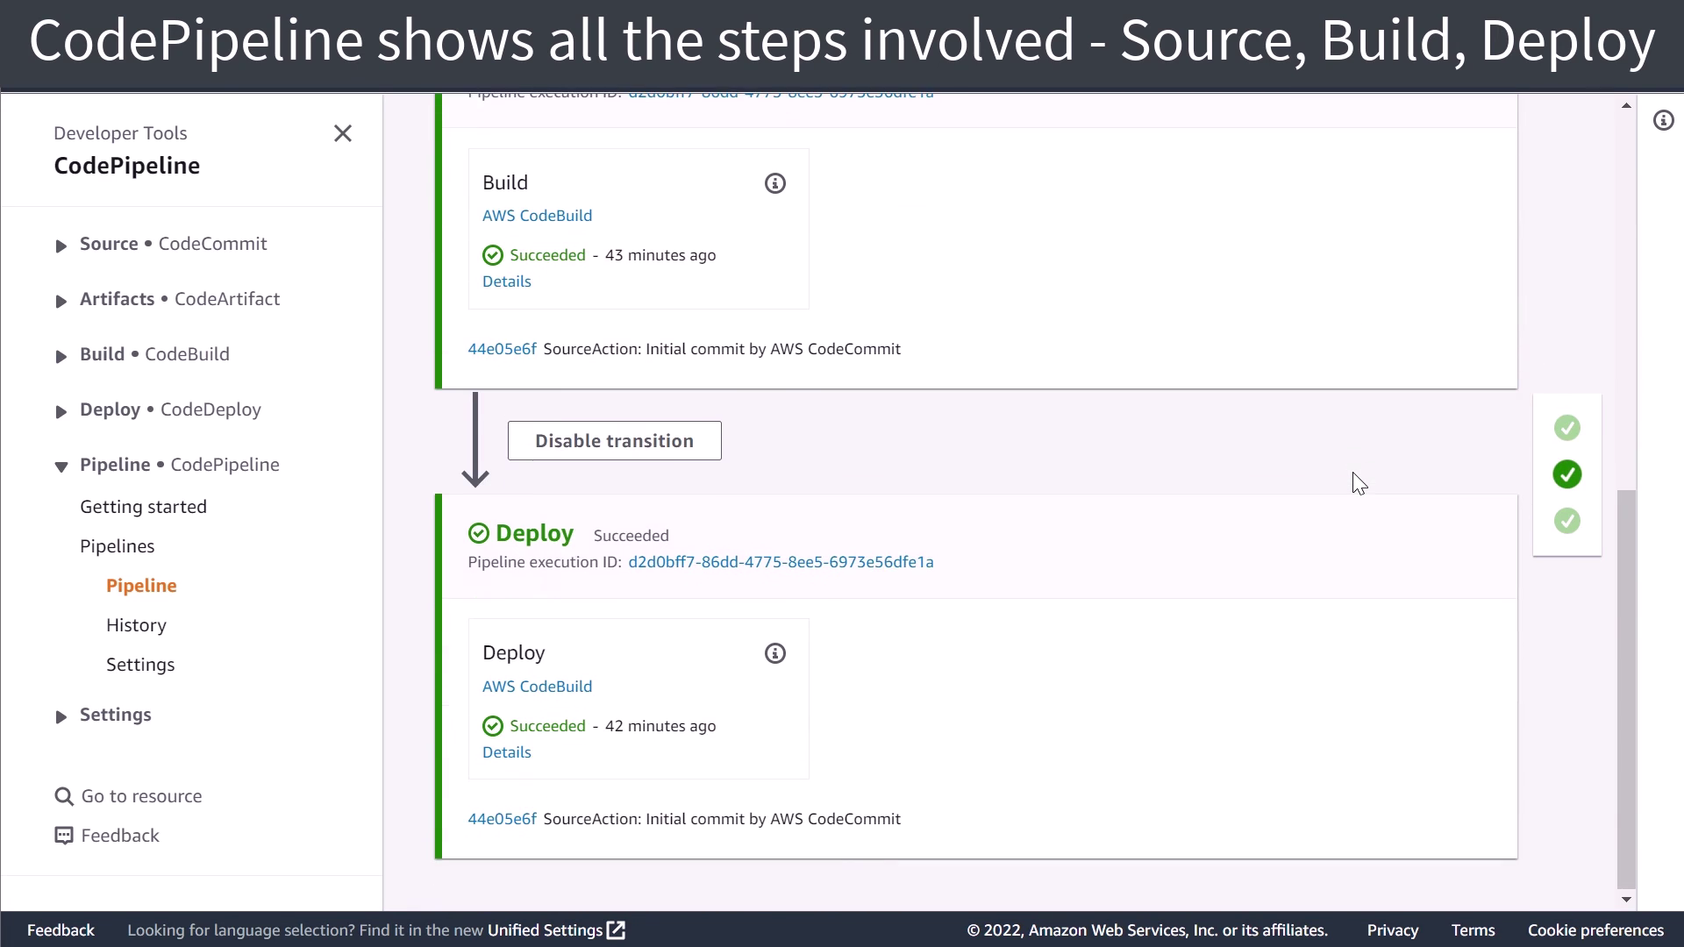